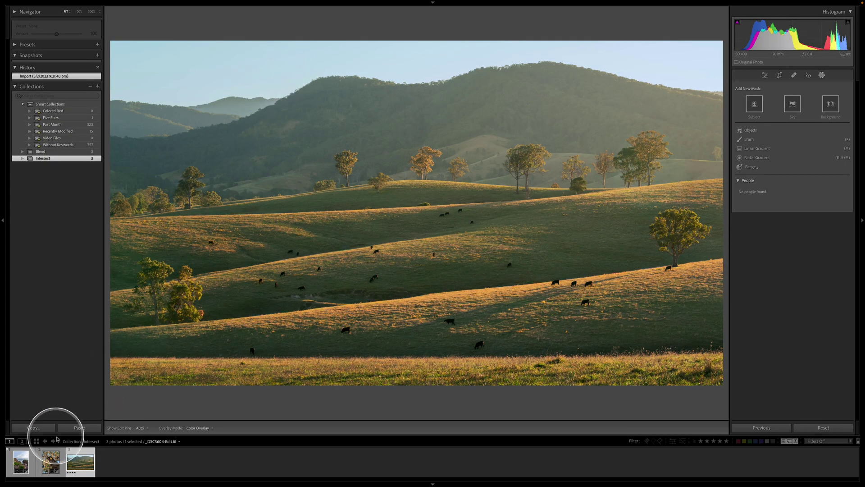
Open the coastal photo _DSC6920.ARW from the Intersect collection and show its masking tools
{"action": "left_click", "coordinate": [21, 460]}
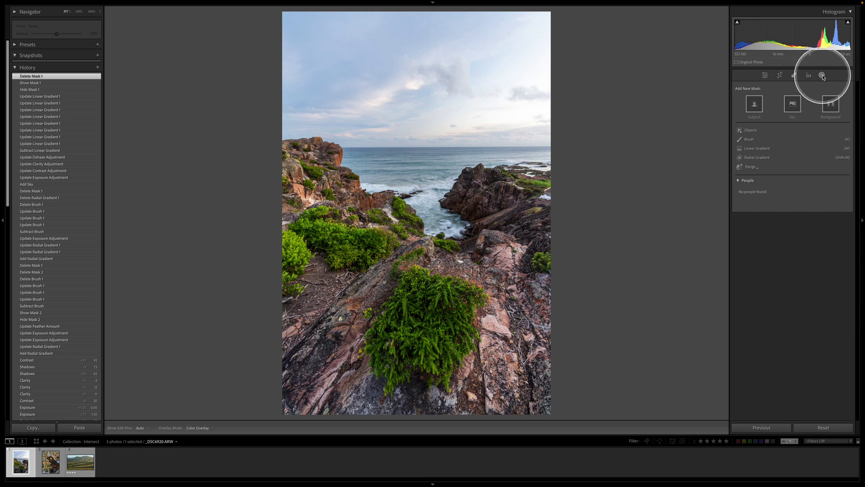
{"action": "left_click", "coordinate": [822, 75]}
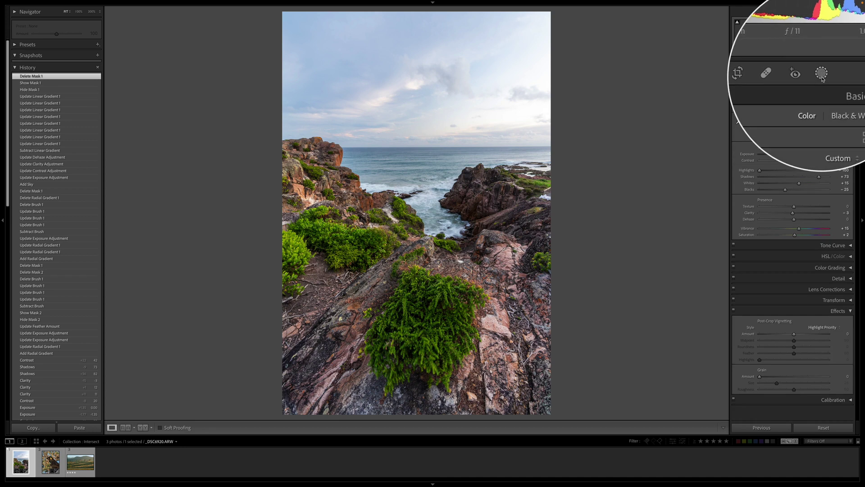
{"action": "left_click", "coordinate": [822, 75]}
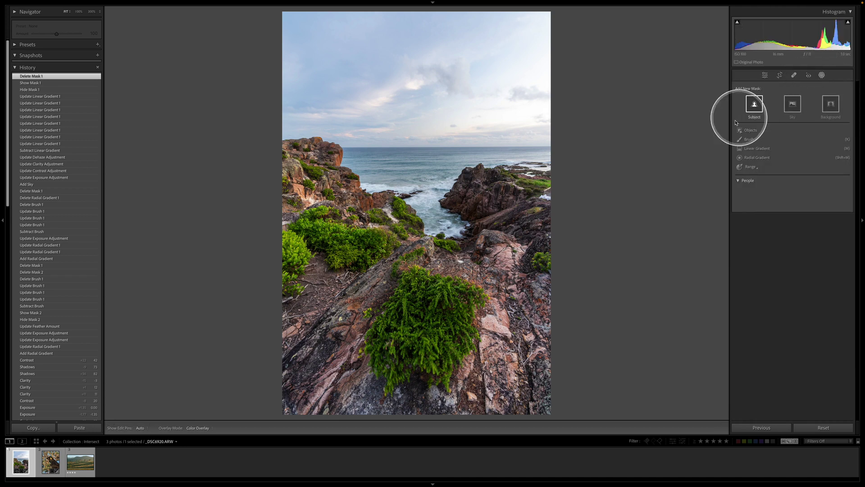
Add a circular Radial Gradient mask and centre it over the sea just below the horizon
{"action": "left_click", "coordinate": [753, 158]}
{"action": "left_click_drag", "start_coordinate": [367, 142], "coordinate": [459, 195]}
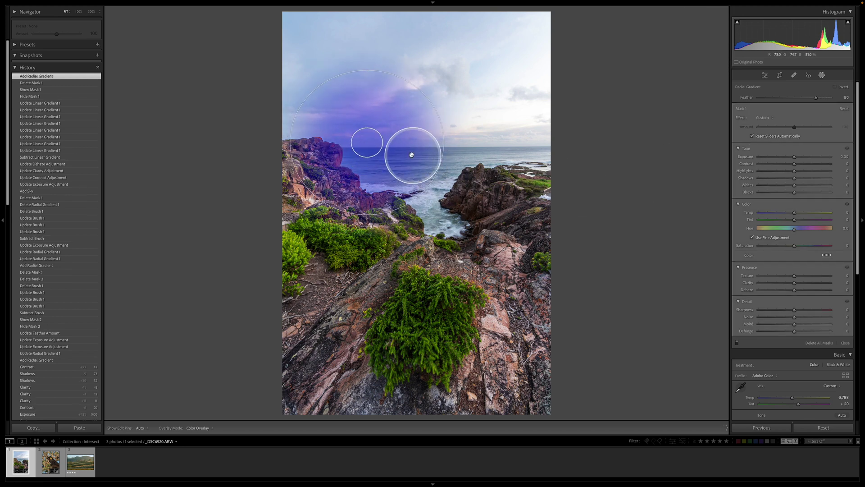
{"action": "left_click_drag", "start_coordinate": [372, 139], "coordinate": [424, 152]}
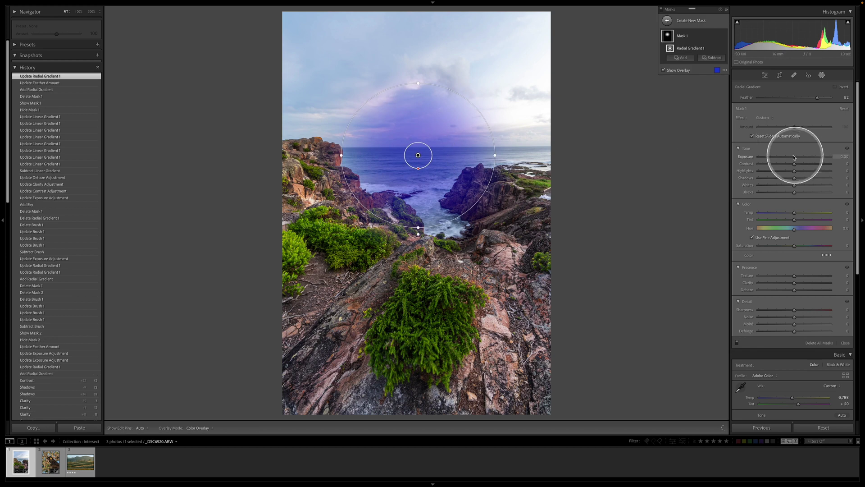
Set the radial mask's exposure to -4.00, its amount to 200 and its feather to 0
{"action": "left_click_drag", "start_coordinate": [794, 156], "coordinate": [758, 156]}
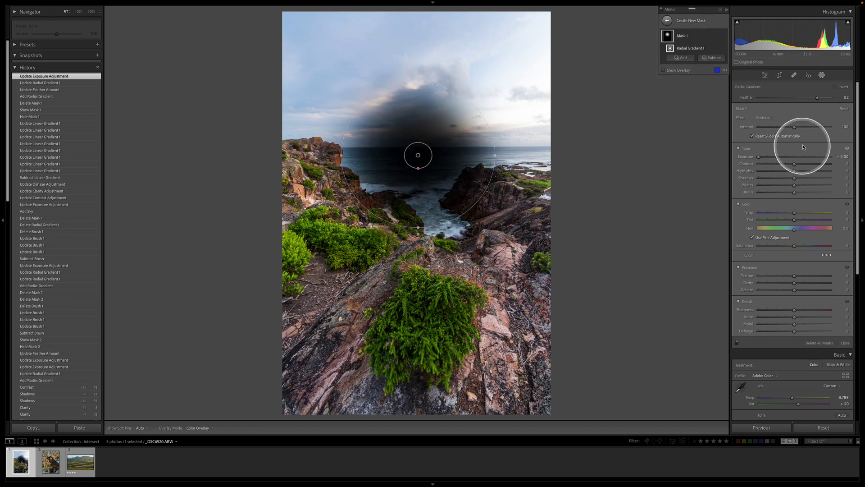
{"action": "left_click_drag", "start_coordinate": [792, 126], "coordinate": [637, 168]}
{"action": "key", "text": "o"}
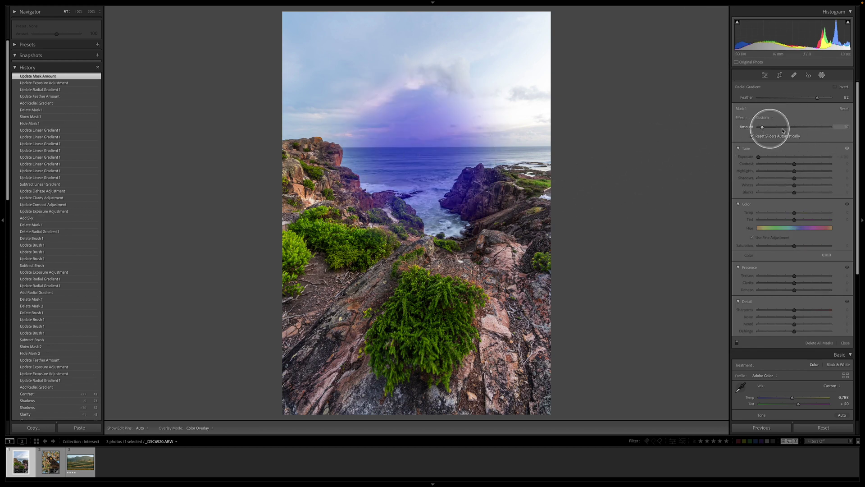
{"action": "key", "text": "o"}
{"action": "left_click_drag", "start_coordinate": [769, 128], "coordinate": [828, 130]}
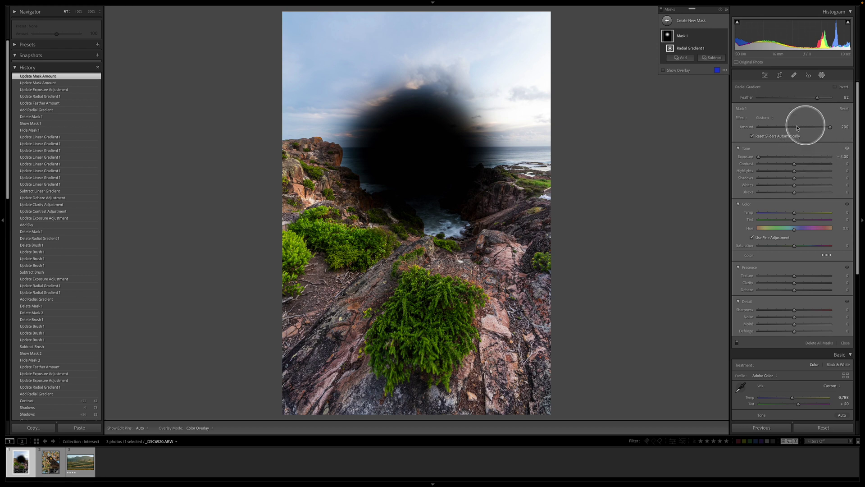
{"action": "left_click_drag", "start_coordinate": [817, 97], "coordinate": [664, 124]}
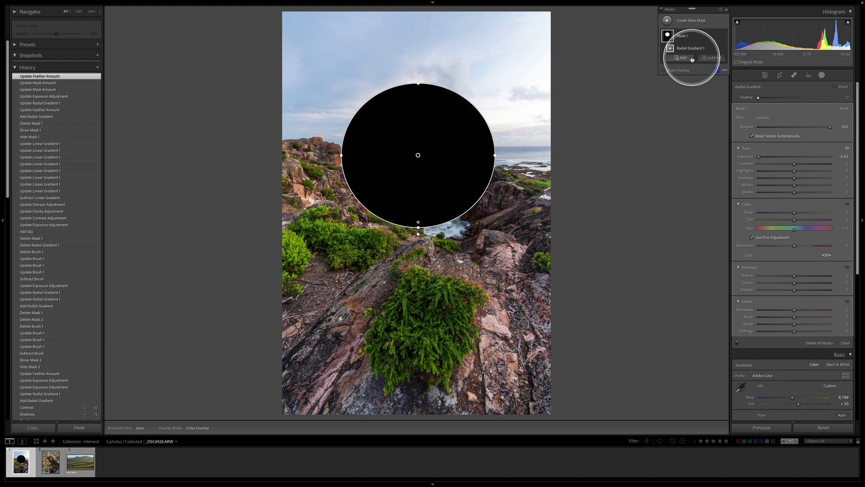
Intersect Mask 1 with a Brush and paint over part of the radial circle above the rocks and sea
{"action": "key", "text": "alt"}
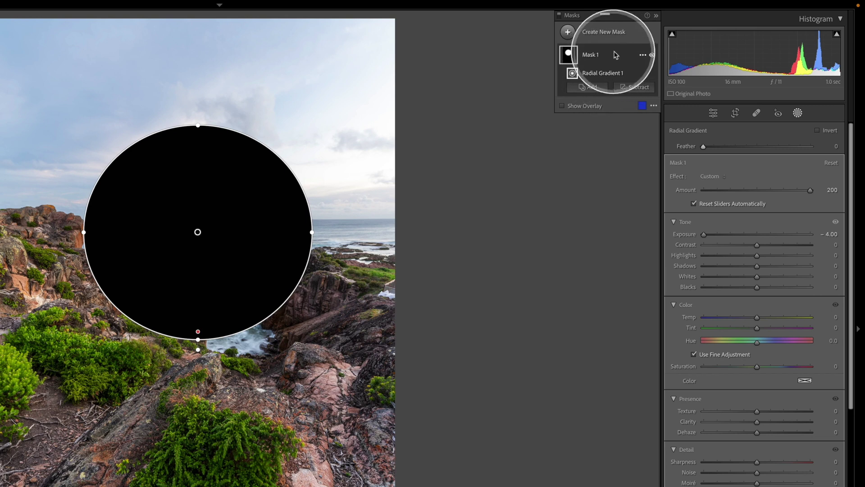
{"action": "left_click", "coordinate": [645, 58]}
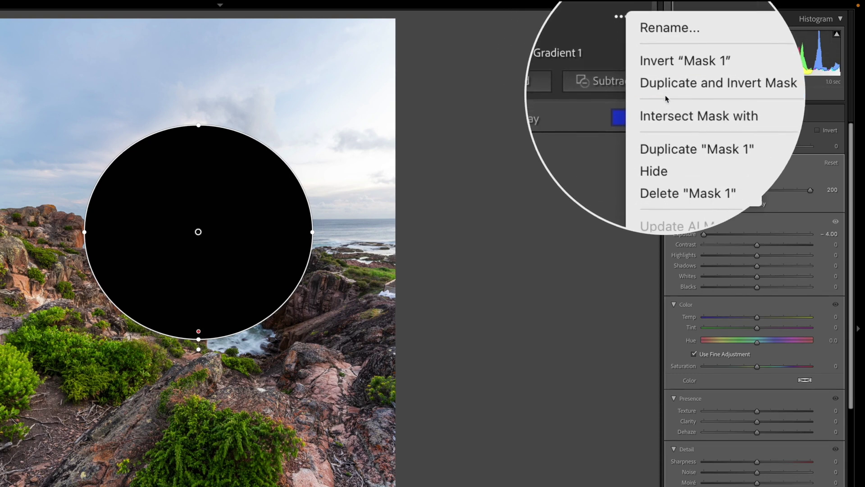
{"action": "mouse_move", "coordinate": [676, 104]}
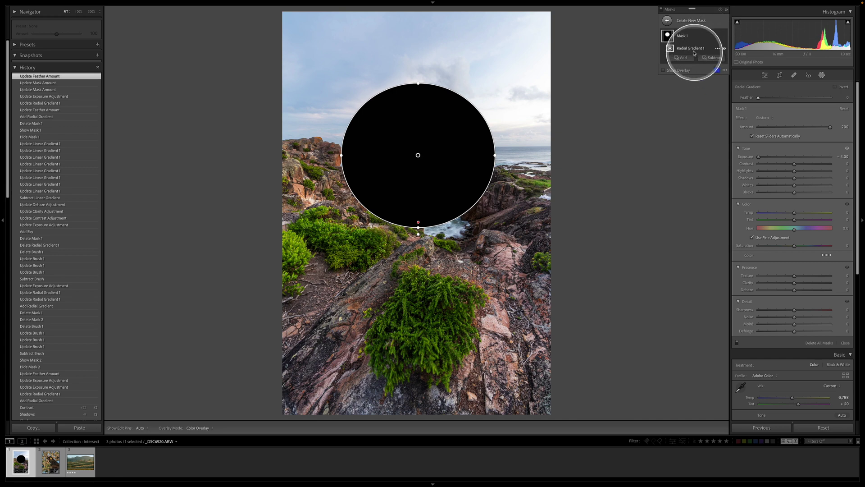
{"action": "left_click", "coordinate": [691, 57]}
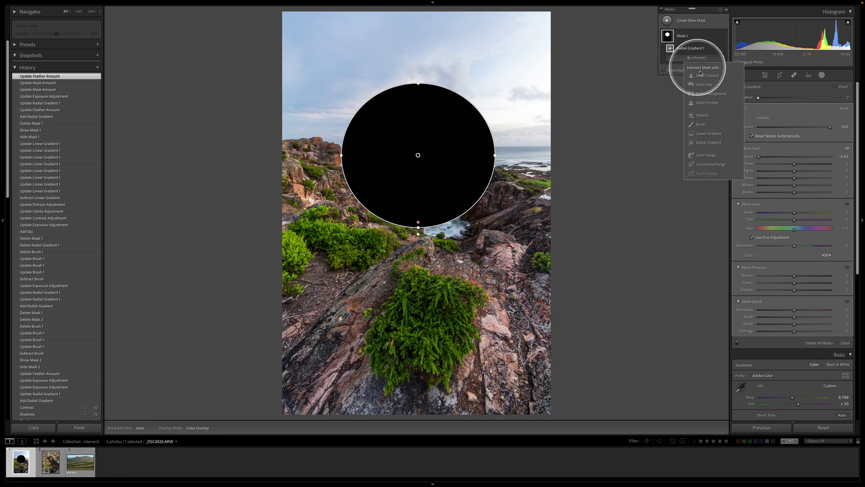
{"action": "left_click", "coordinate": [701, 128]}
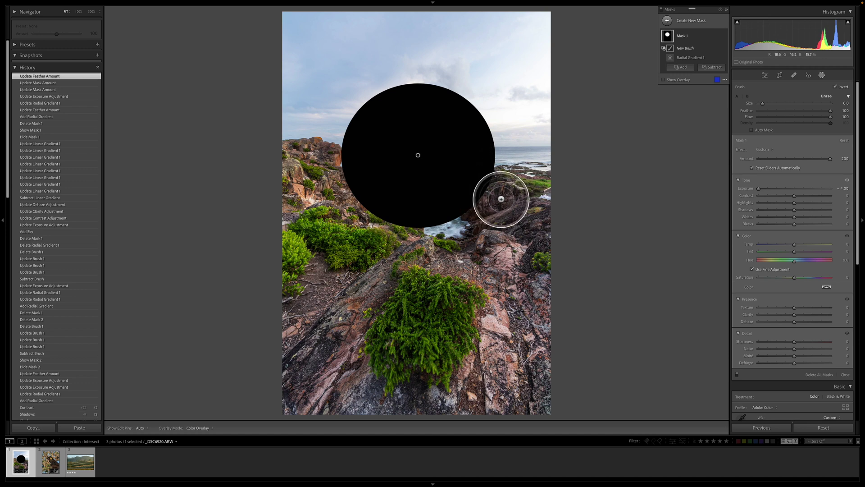
{"action": "left_click_drag", "start_coordinate": [502, 199], "coordinate": [473, 206]}
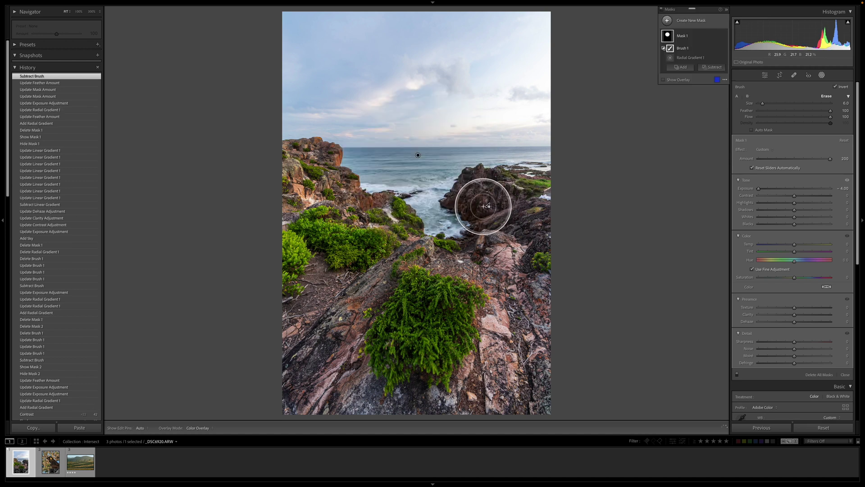
{"action": "key", "text": "h"}
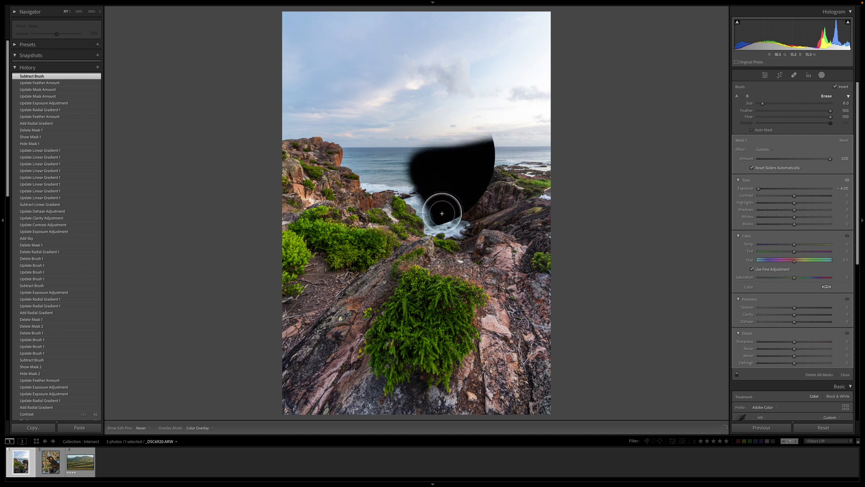
{"action": "left_click", "coordinate": [442, 213]}
Delete the radial gradient from Mask 1
{"action": "key", "text": "h"}
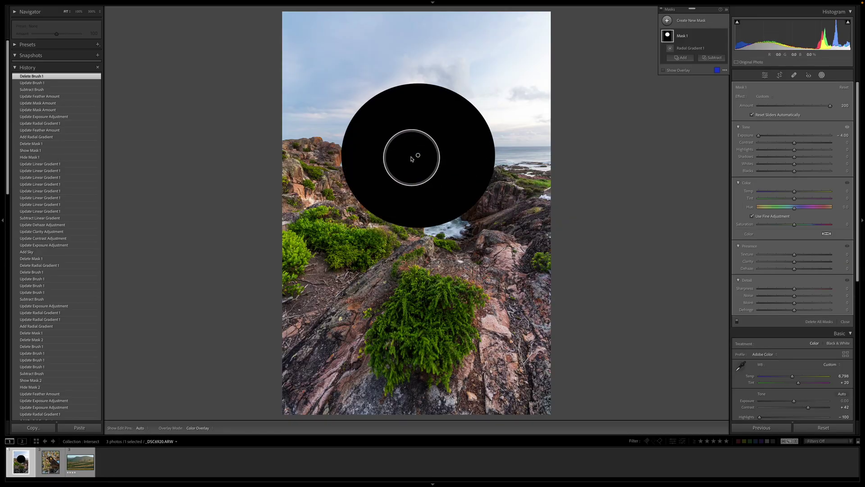
{"action": "key", "text": "Delete"}
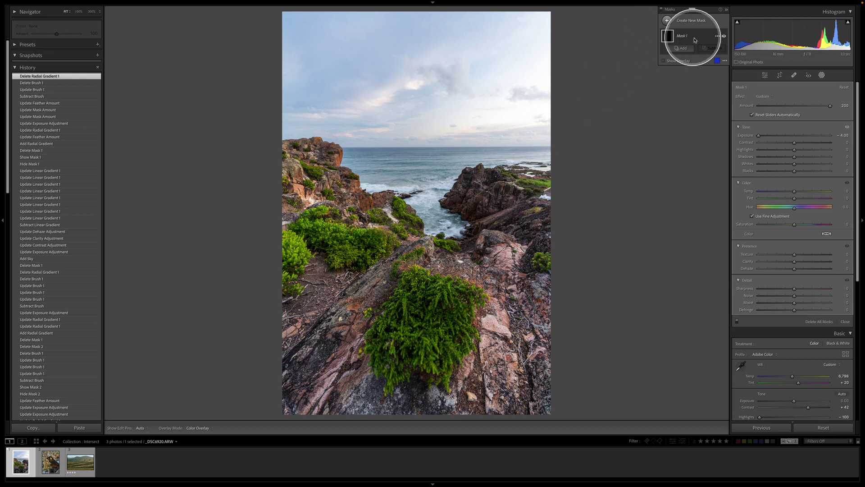
Change the mask overlay colour to red and lower its opacity to the minimum
{"action": "left_click", "coordinate": [717, 60]}
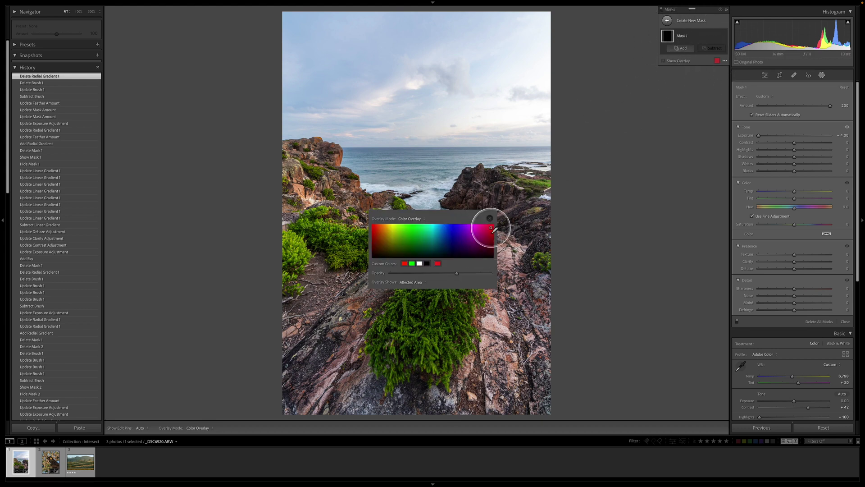
{"action": "left_click", "coordinate": [491, 218]}
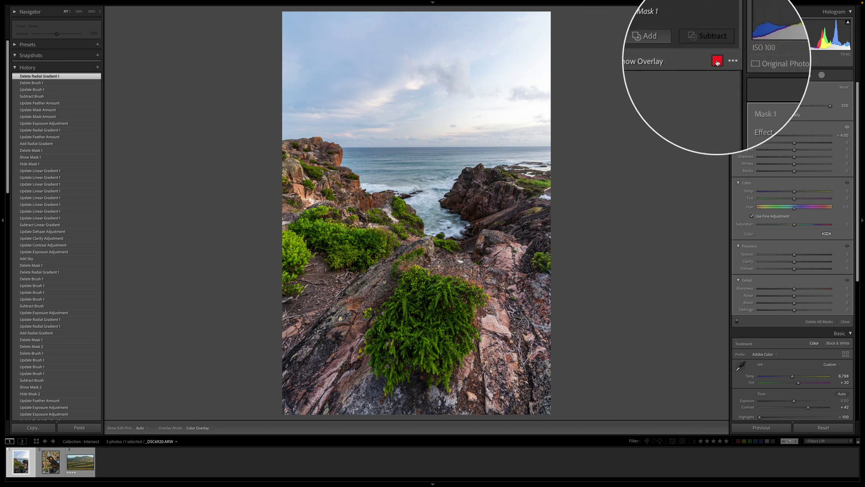
{"action": "left_click", "coordinate": [717, 60]}
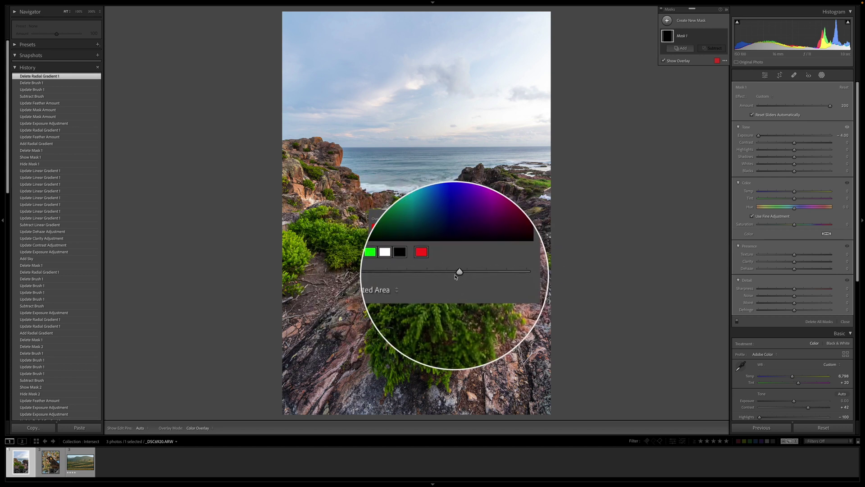
{"action": "left_click_drag", "start_coordinate": [455, 277], "coordinate": [392, 269]}
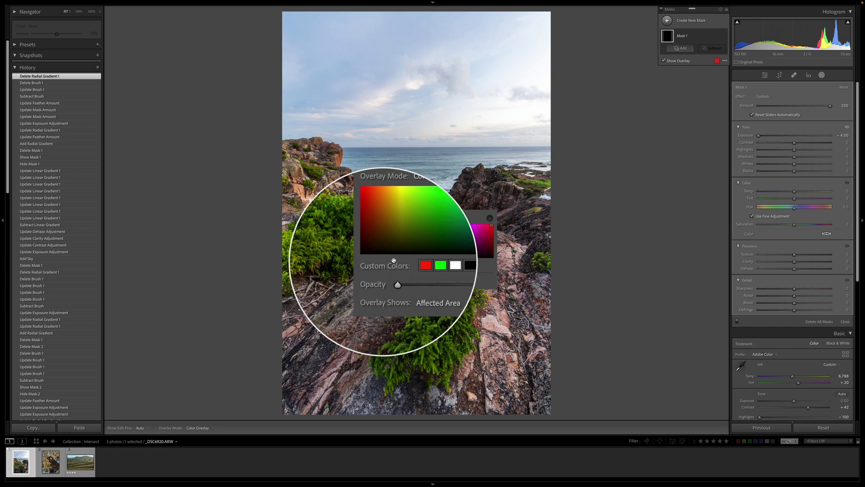
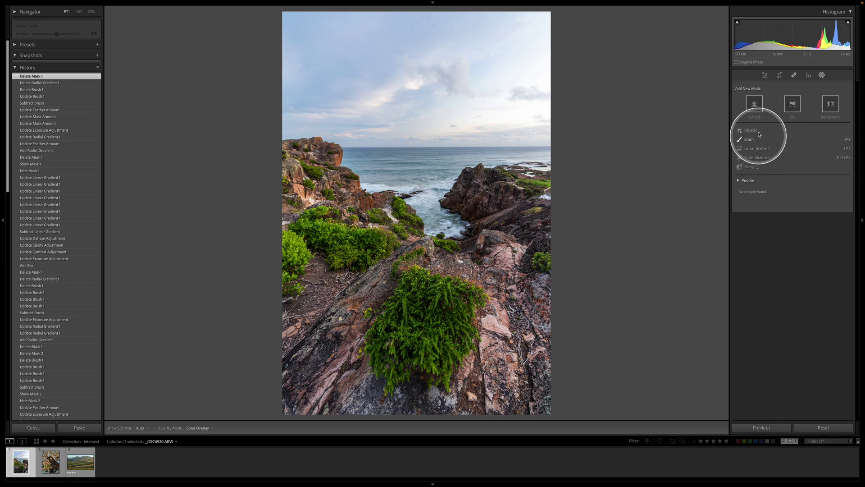
Add a Sky mask and raise the red overlay's opacity to a medium, semi-transparent level
{"action": "left_click", "coordinate": [793, 104]}
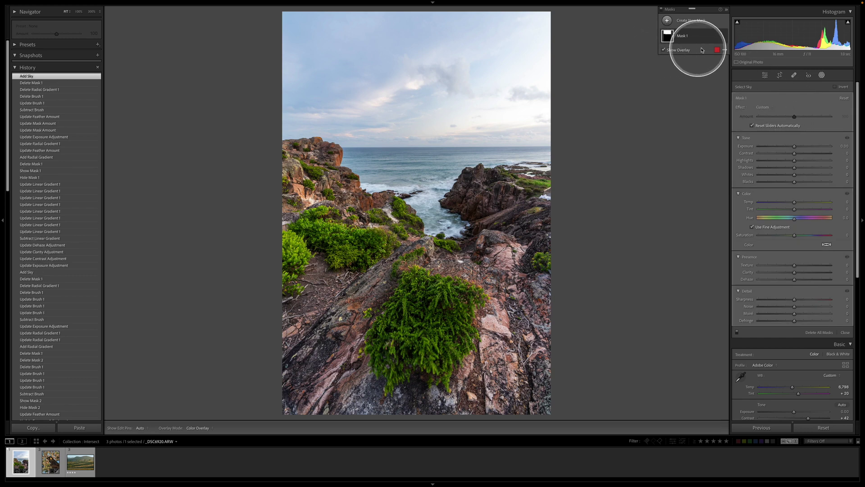
{"action": "left_click", "coordinate": [717, 49]}
{"action": "left_click_drag", "start_coordinate": [390, 273], "coordinate": [424, 273]}
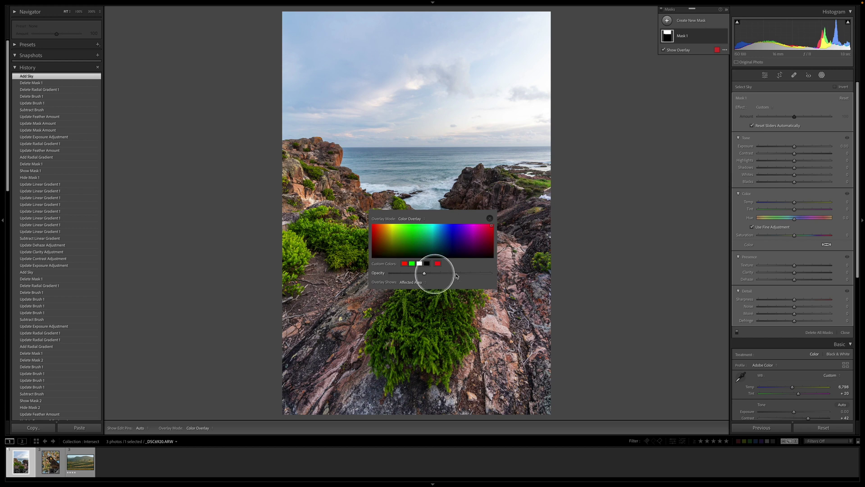
{"action": "left_click", "coordinate": [490, 219]}
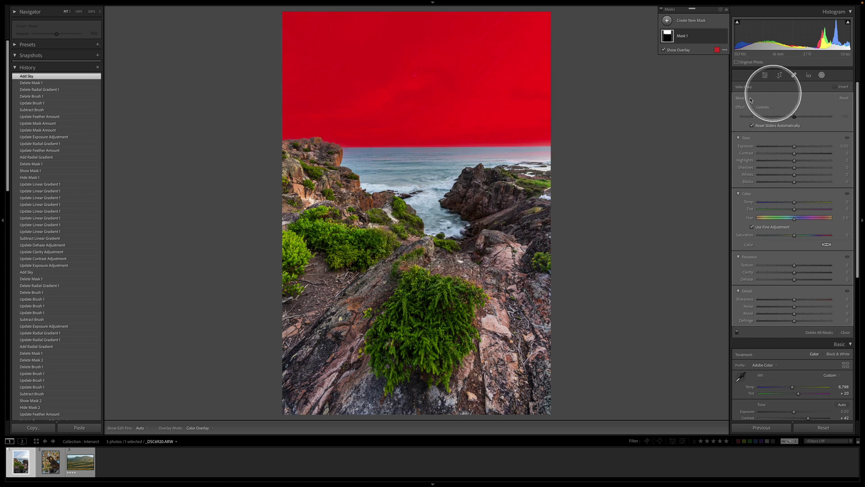
{"action": "left_click", "coordinate": [717, 50]}
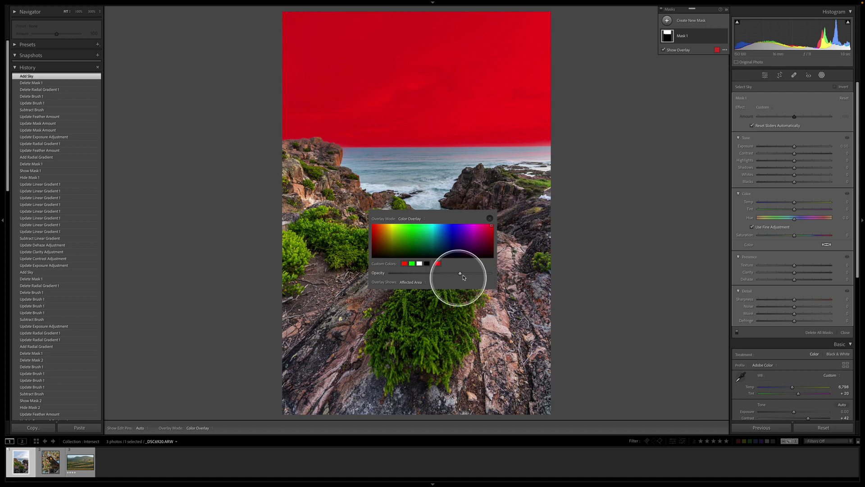
{"action": "left_click_drag", "start_coordinate": [463, 276], "coordinate": [443, 273]}
{"action": "left_click", "coordinate": [490, 219]}
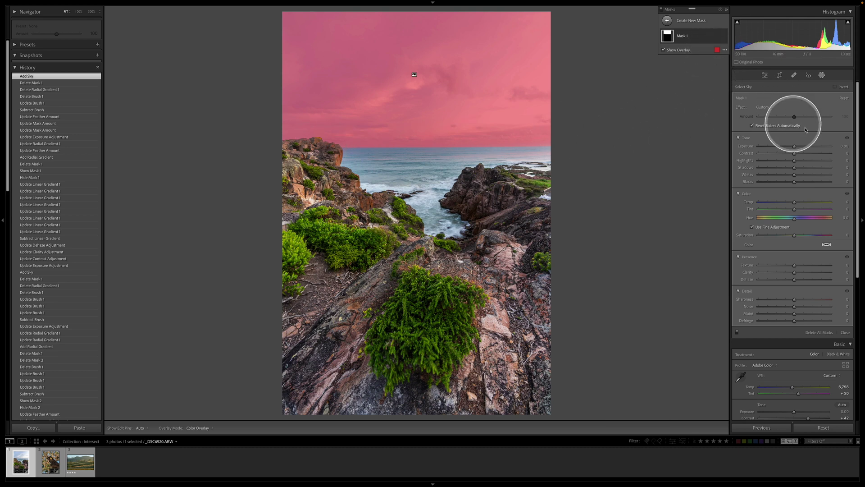
Adjust the sky mask to exposure about -0.73, clarity 18, dehaze 8 and temperature 20, with slightly more contrast
{"action": "left_click_drag", "start_coordinate": [794, 146], "coordinate": [788, 146]}
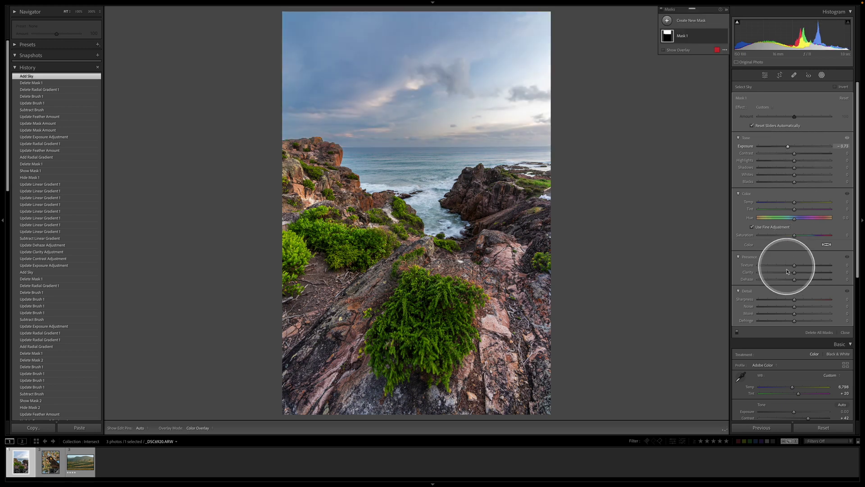
{"action": "left_click_drag", "start_coordinate": [794, 272], "coordinate": [798, 280]}
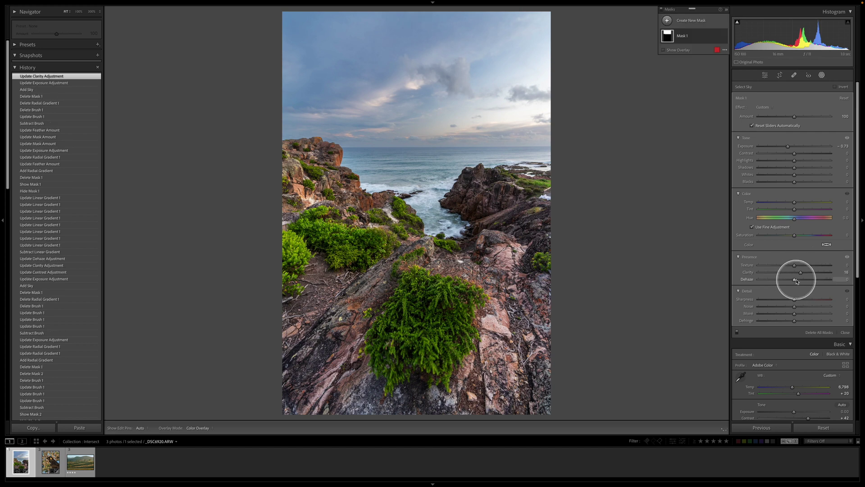
{"action": "left_click", "coordinate": [801, 202]}
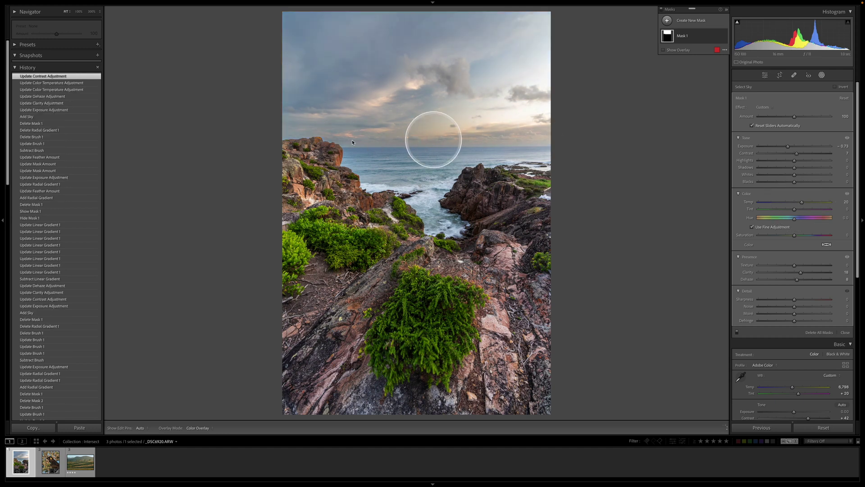
Reopen the sky mask's settings and set its colour temperature to 10
{"action": "key", "text": "shift+w"}
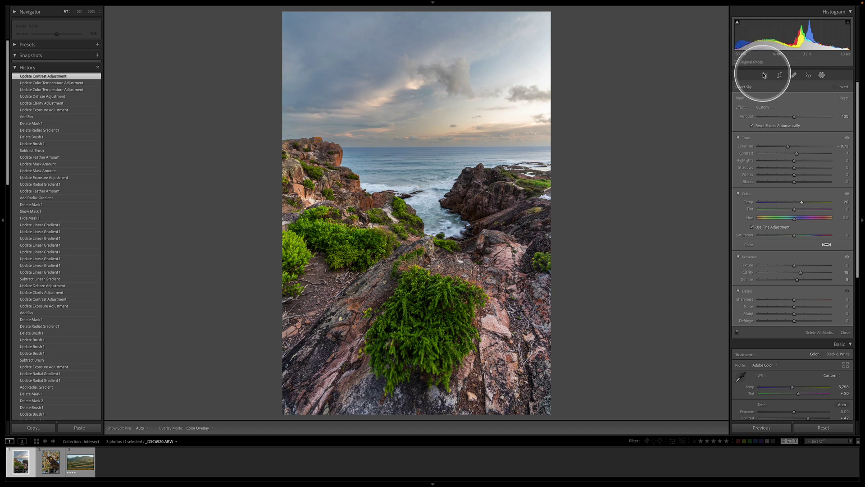
{"action": "left_click", "coordinate": [823, 77]}
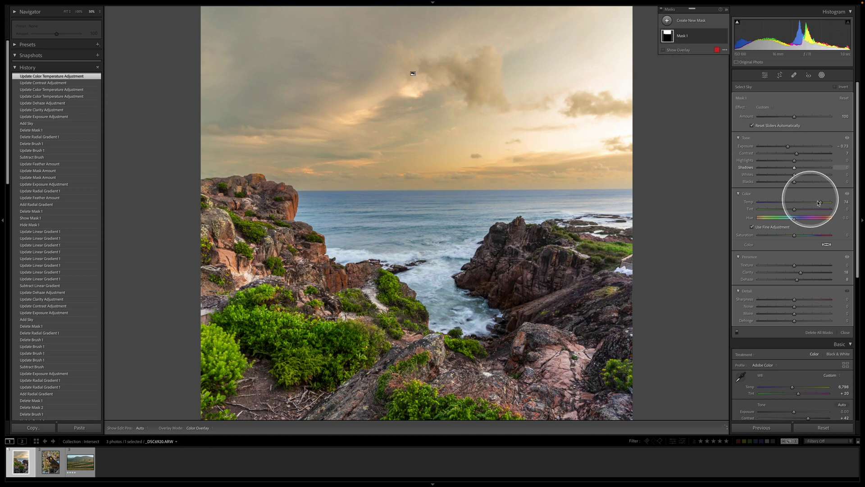
{"action": "left_click_drag", "start_coordinate": [808, 204], "coordinate": [801, 204]}
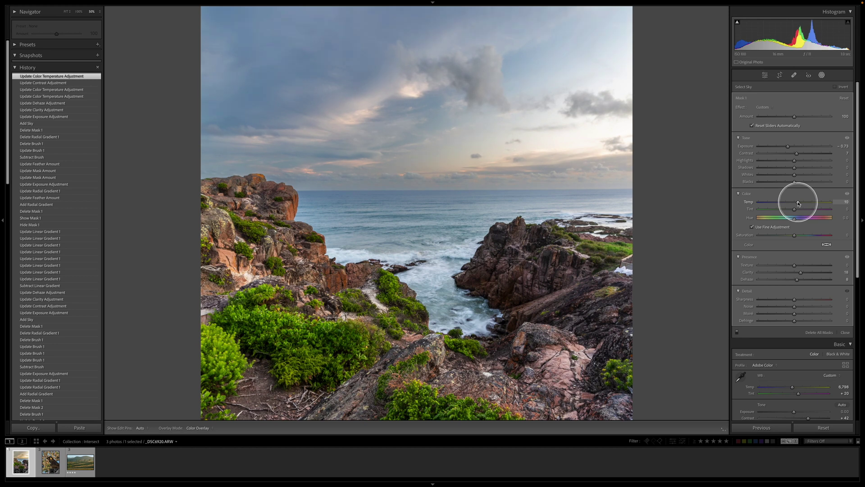
{"action": "left_click_drag", "start_coordinate": [799, 203], "coordinate": [799, 203]}
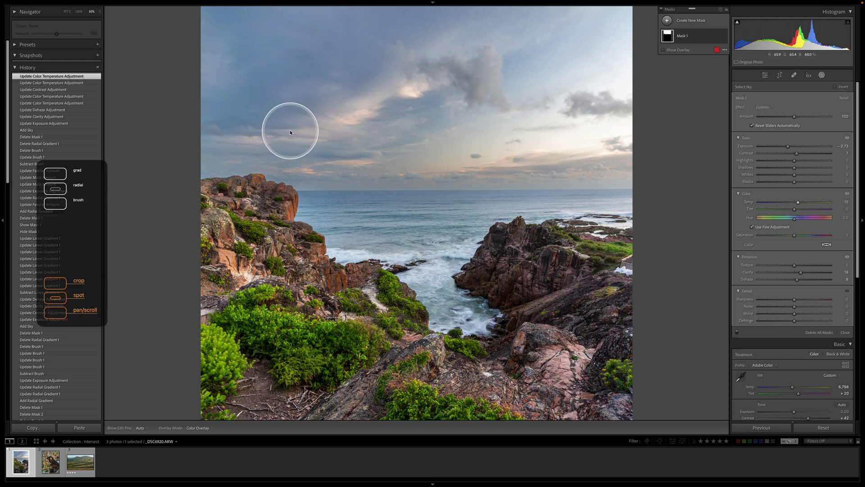
Intersect the sky mask with a linear gradient running from the top of the sky to just below the horizon
{"action": "key", "text": "ctrl+minus"}
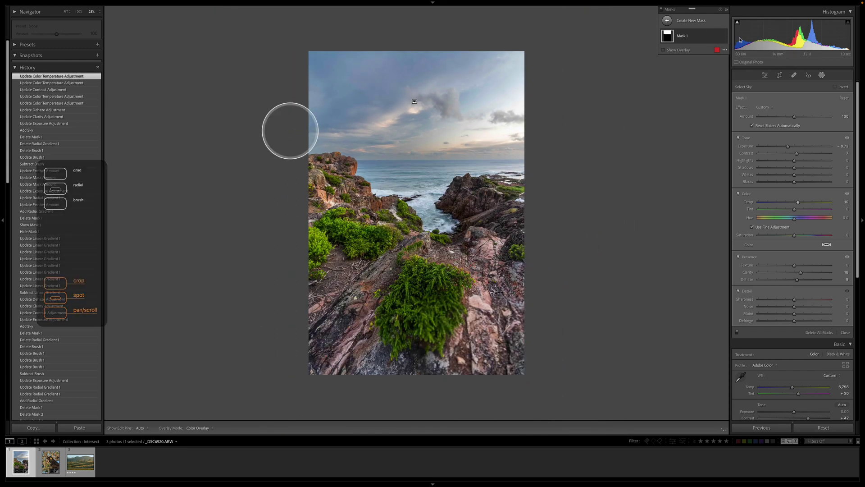
{"action": "mouse_move", "coordinate": [719, 38]}
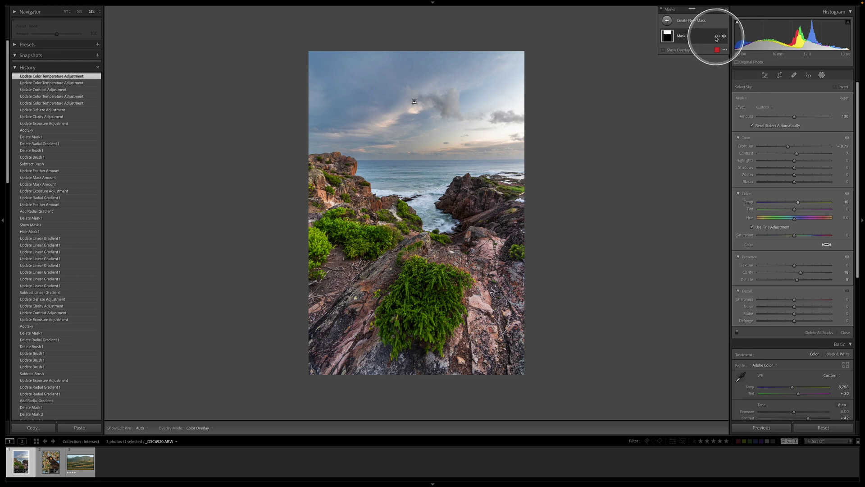
{"action": "left_click", "coordinate": [696, 37]}
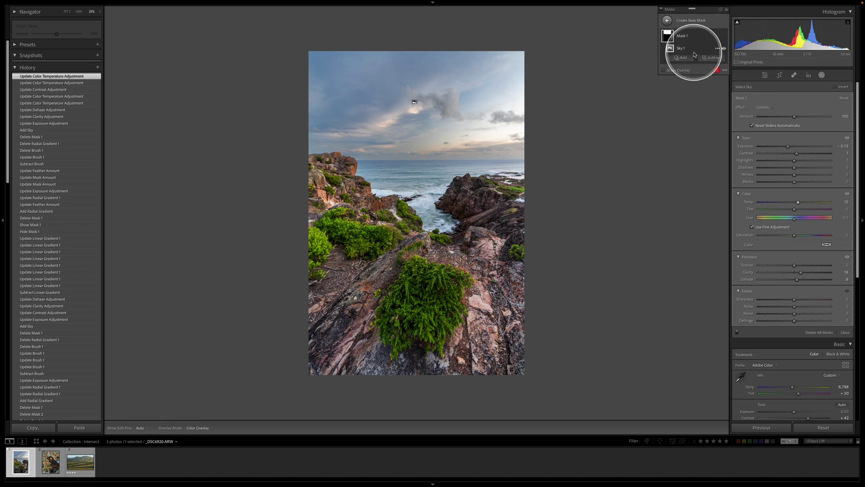
{"action": "left_click", "coordinate": [696, 58]}
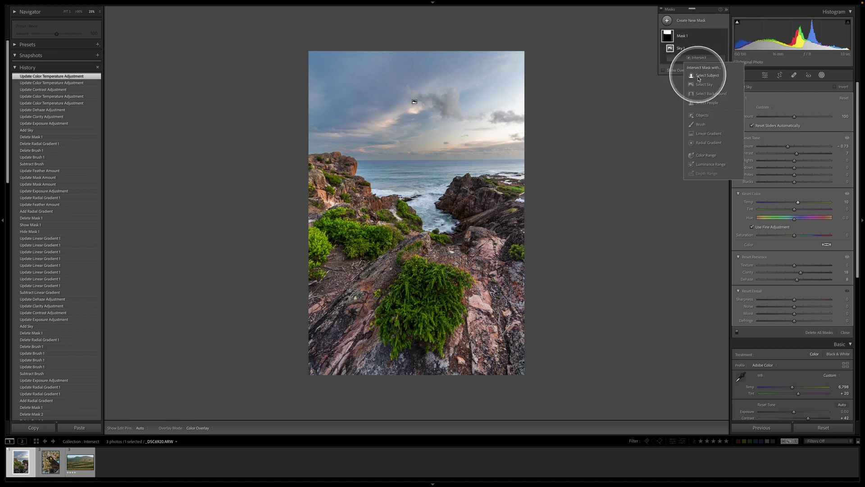
{"action": "left_click", "coordinate": [705, 134]}
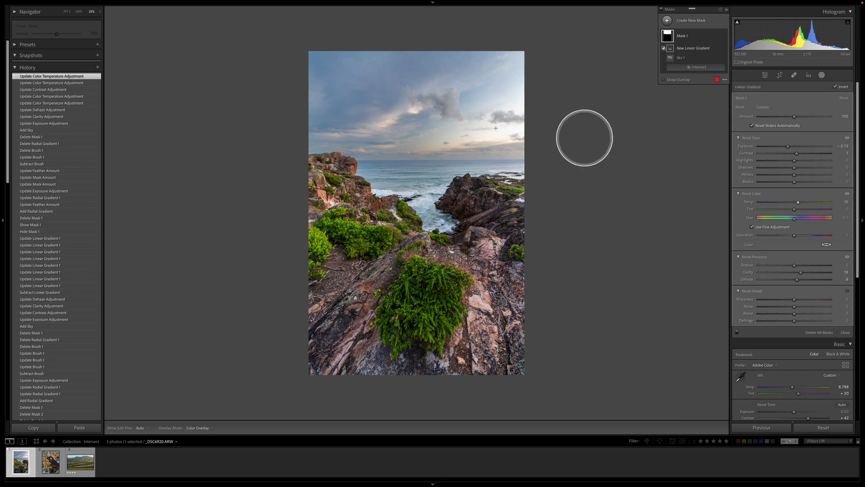
{"action": "left_click_drag", "start_coordinate": [417, 68], "coordinate": [408, 181]}
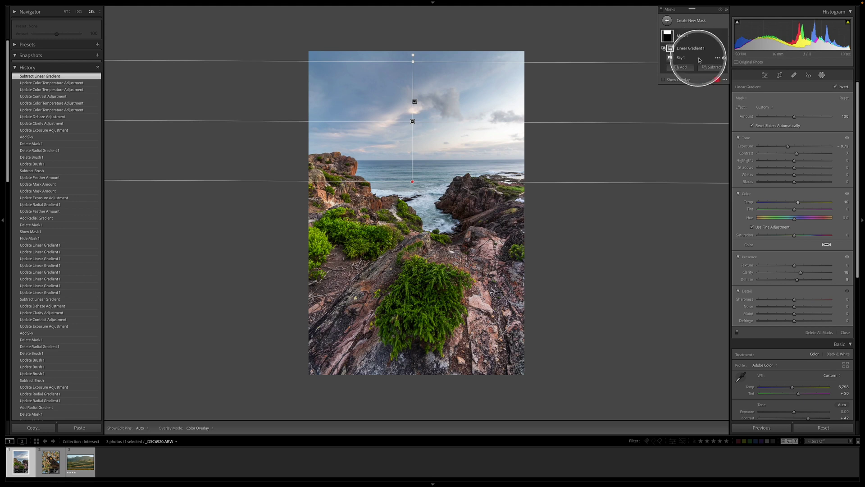
Show the mask overlay, then tilt, widen and reposition the linear gradient so it fades diagonally towards the bright sky above the right-hand rocks
{"action": "left_click", "coordinate": [663, 79]}
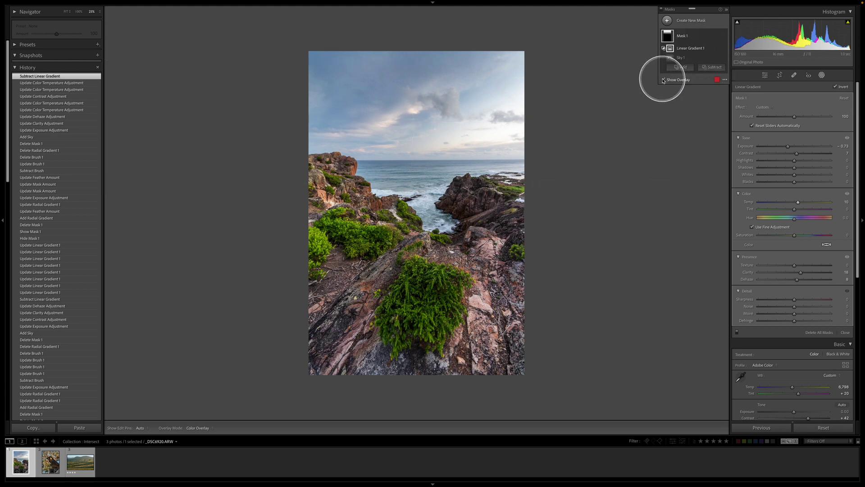
{"action": "mouse_move", "coordinate": [618, 91]}
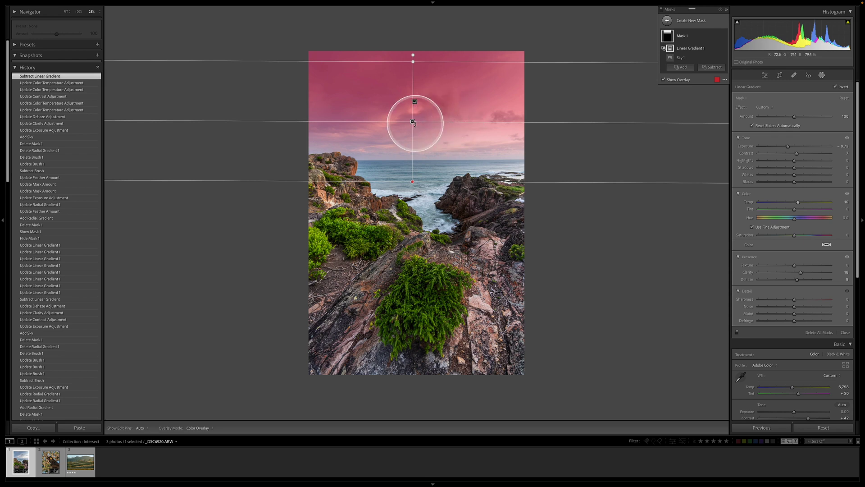
{"action": "left_click_drag", "start_coordinate": [413, 119], "coordinate": [413, 110]}
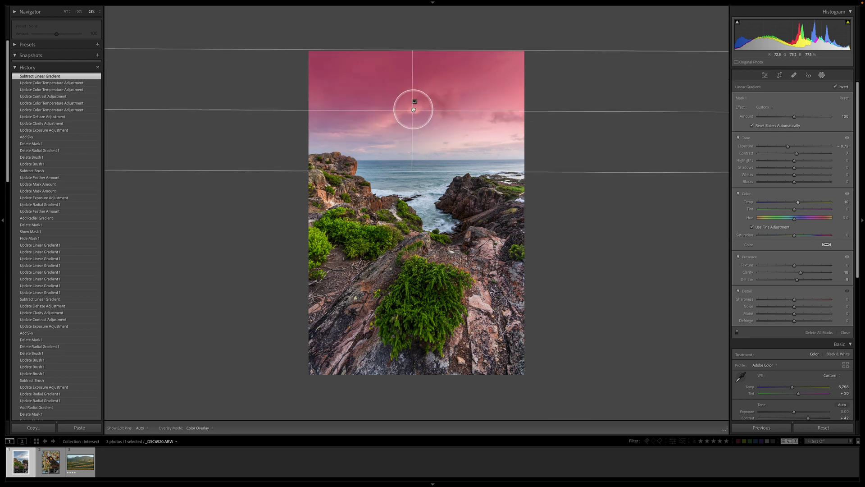
{"action": "left_click_drag", "start_coordinate": [540, 115], "coordinate": [543, 85]}
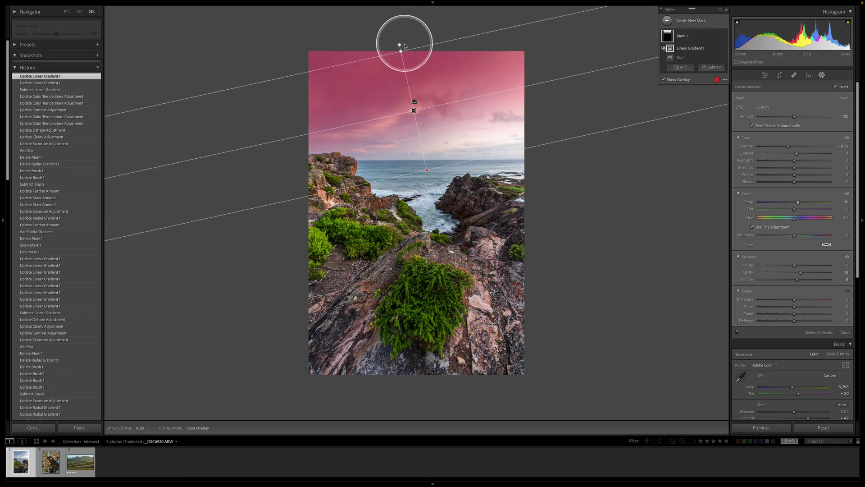
{"action": "left_click_drag", "start_coordinate": [397, 47], "coordinate": [393, 22]}
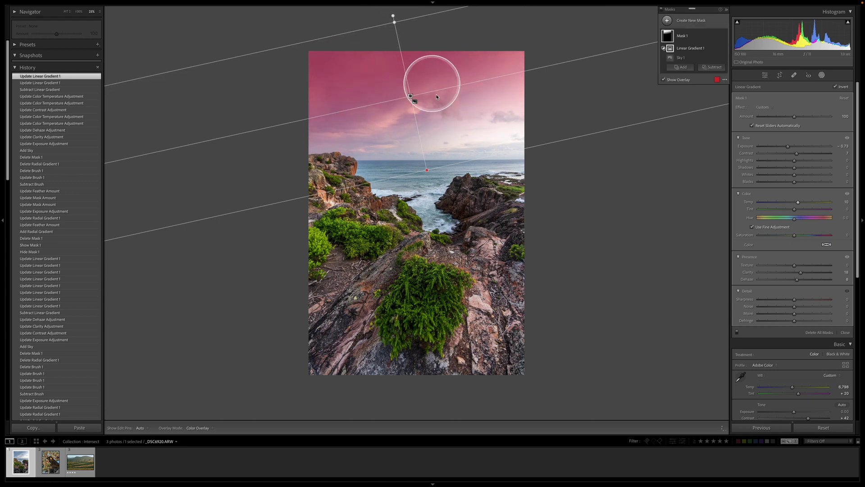
{"action": "left_click_drag", "start_coordinate": [410, 95], "coordinate": [404, 87]}
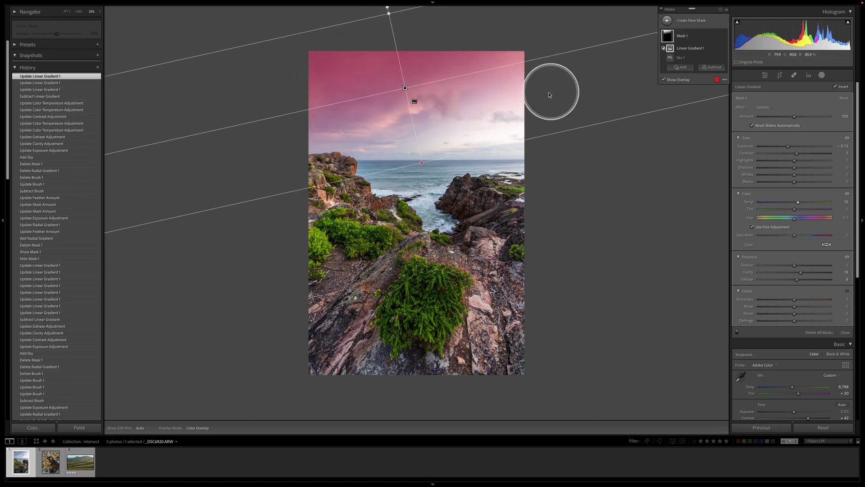
{"action": "left_click_drag", "start_coordinate": [423, 164], "coordinate": [442, 169]}
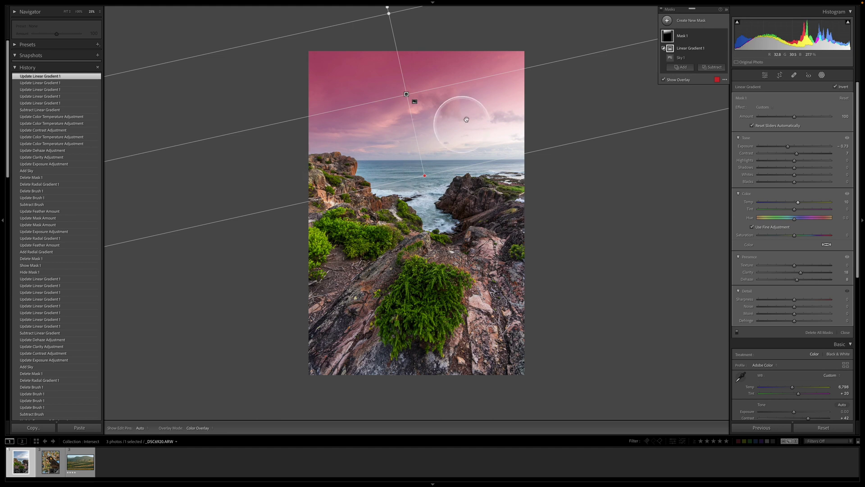
{"action": "left_click_drag", "start_coordinate": [532, 68], "coordinate": [537, 70]}
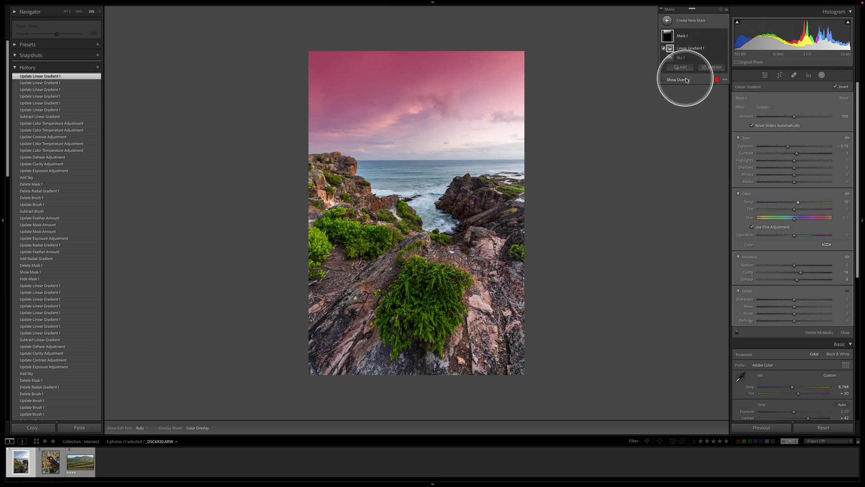
Hide the mask overlay and set the intersected sky mask to exposure -1.24, contrast 28 and dehaze about 18
{"action": "left_click", "coordinate": [679, 81]}
{"action": "key", "text": "ctrl+equal"}
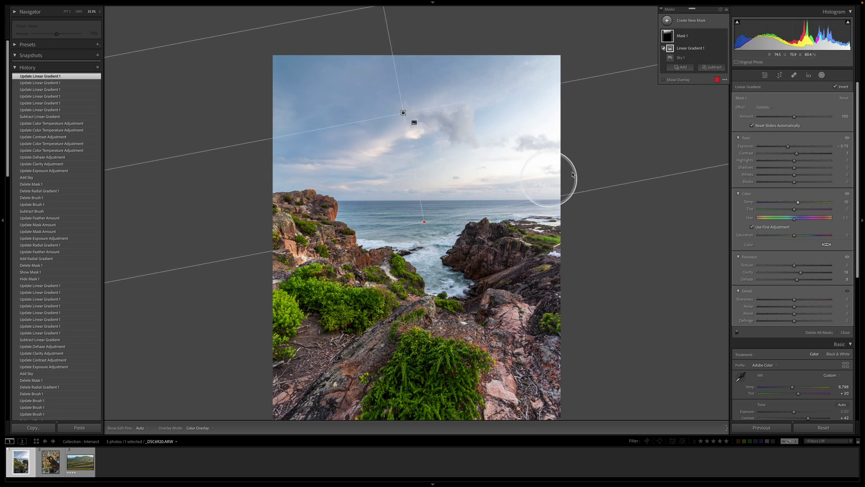
{"action": "left_click", "coordinate": [788, 146]}
{"action": "left_click_drag", "start_coordinate": [787, 147], "coordinate": [810, 155]}
{"action": "left_click_drag", "start_coordinate": [796, 281], "coordinate": [797, 279]}
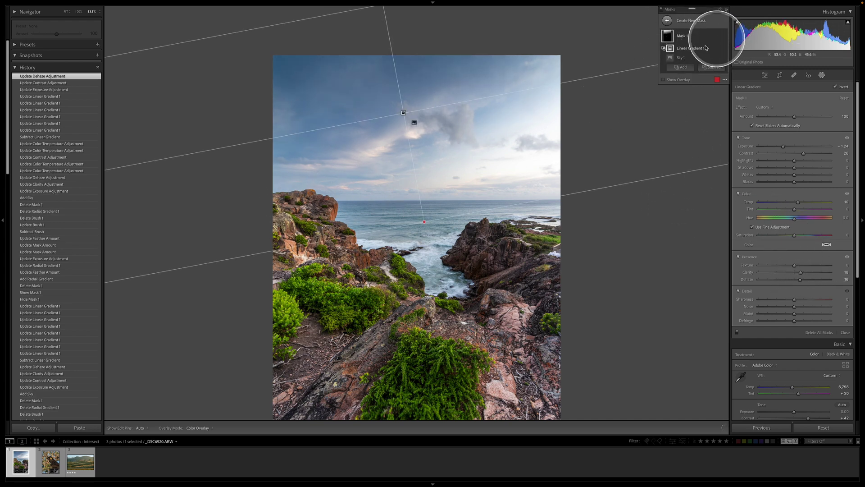
Toggle the linear gradient component's visibility to compare the sky with and without the intersection
{"action": "left_click", "coordinate": [723, 49]}
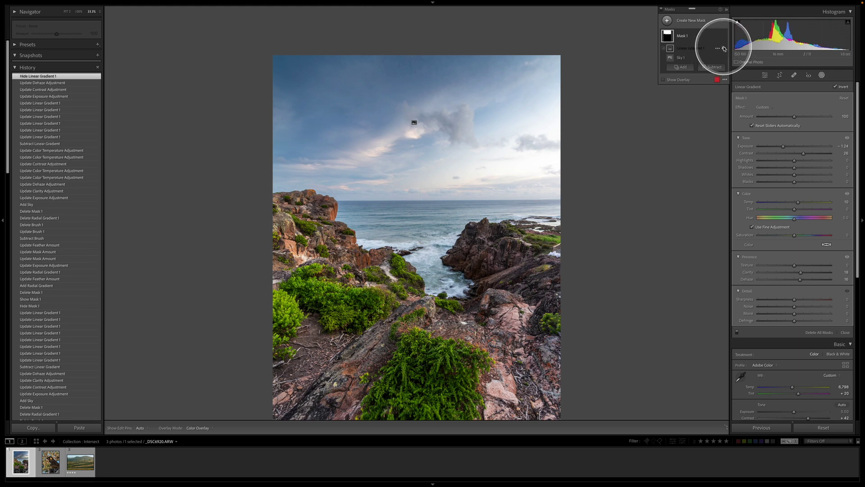
{"action": "left_click", "coordinate": [724, 49]}
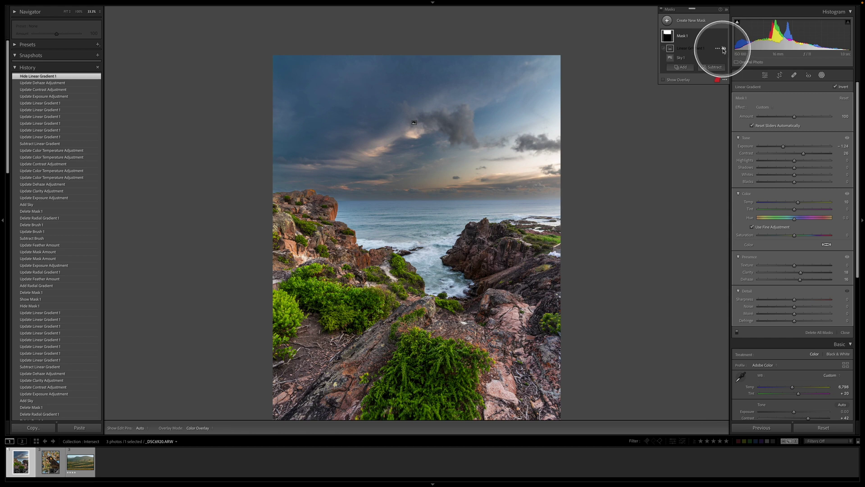
{"action": "left_click", "coordinate": [723, 48]}
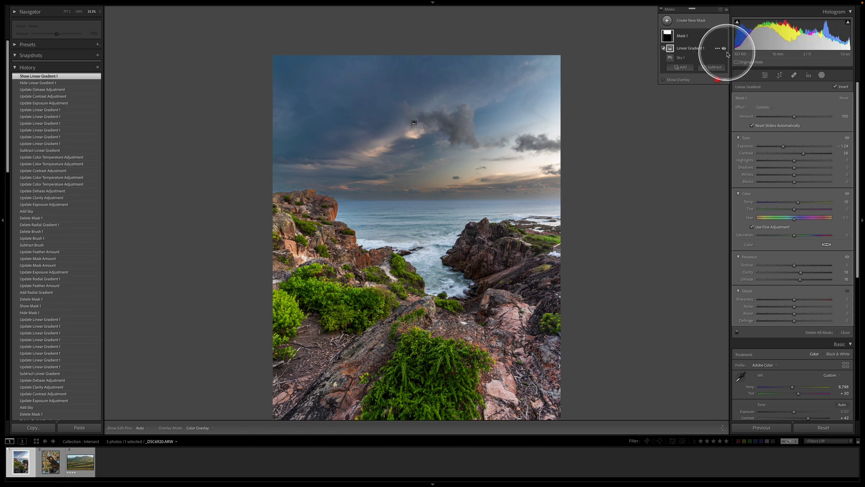
{"action": "left_click", "coordinate": [727, 53]}
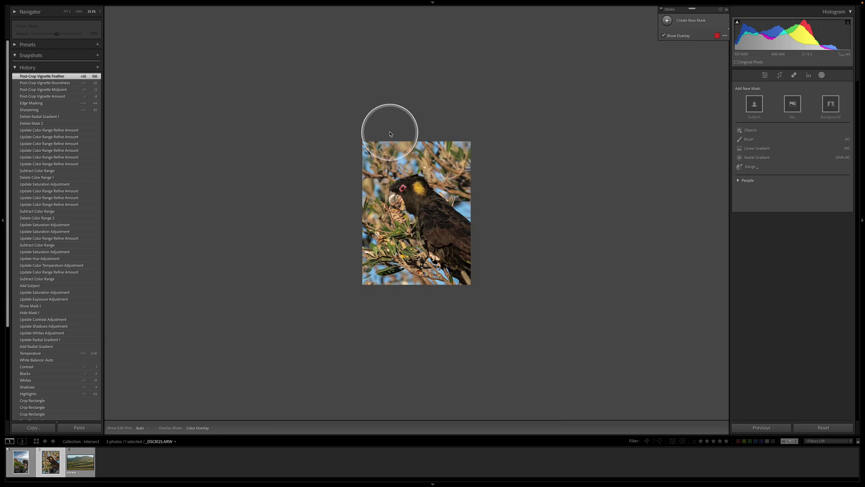
Add a Color Range mask to the black cockatoo photo by sampling the yellow cheek patch
{"action": "left_click", "coordinate": [391, 133]}
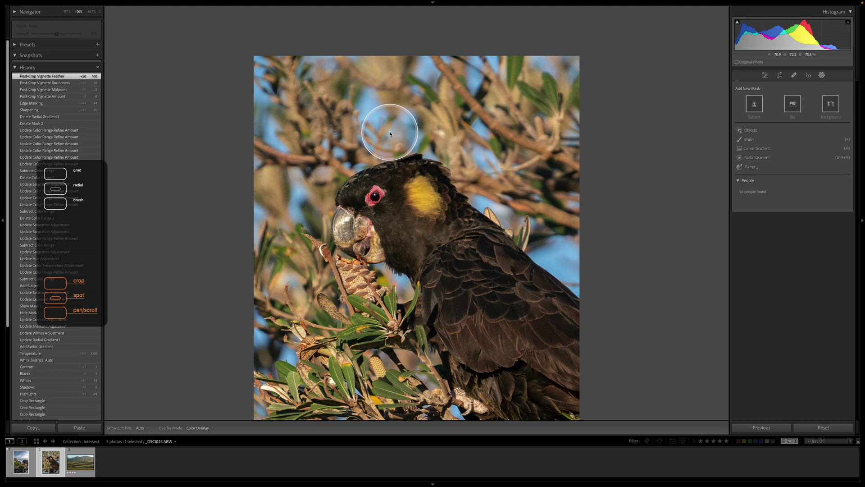
{"action": "key", "text": "ctrl+minus"}
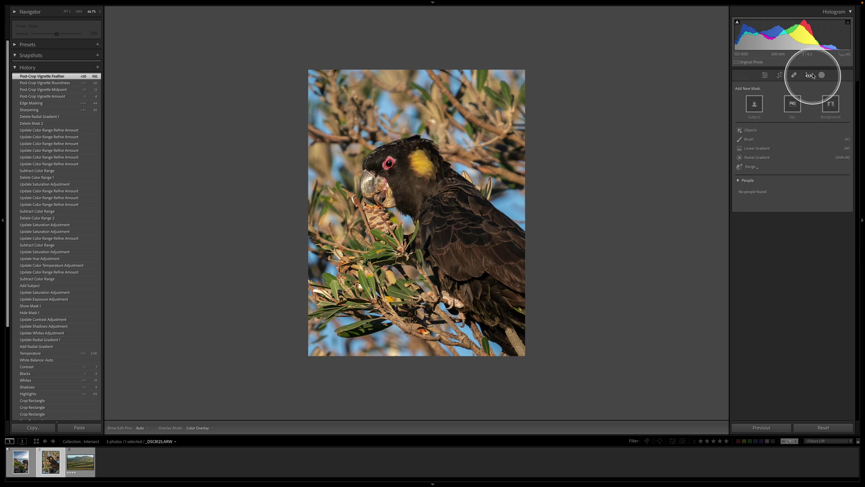
{"action": "left_click", "coordinate": [821, 75]}
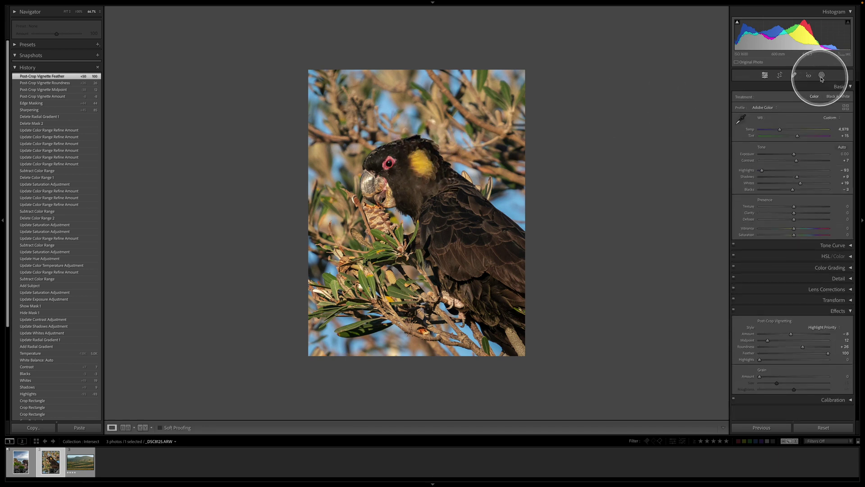
{"action": "left_click", "coordinate": [821, 76]}
{"action": "left_click", "coordinate": [750, 167]}
{"action": "left_click", "coordinate": [778, 181]}
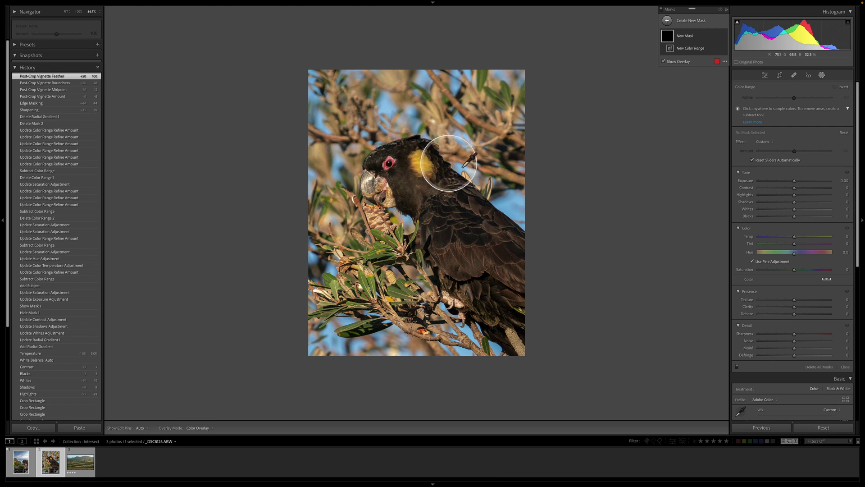
{"action": "left_click", "coordinate": [423, 165]}
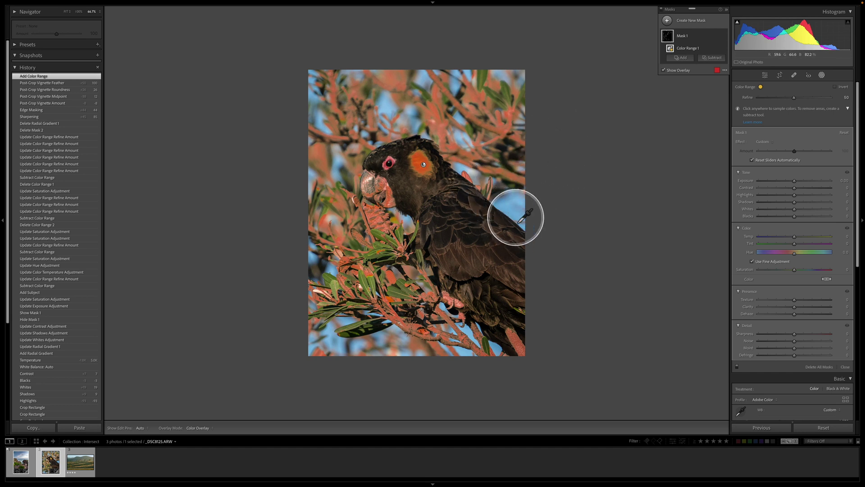
Delete the colour range mask and add a Subject mask covering the cockatoo instead
{"action": "left_click", "coordinate": [698, 39]}
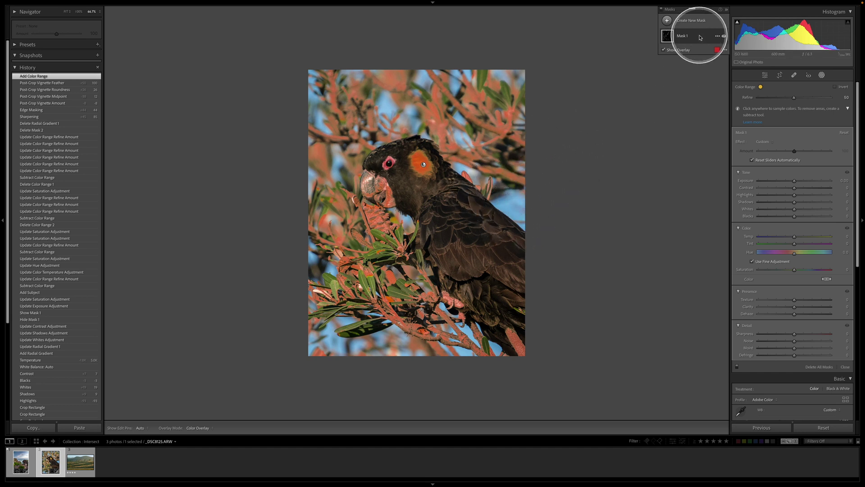
{"action": "key", "text": "Delete"}
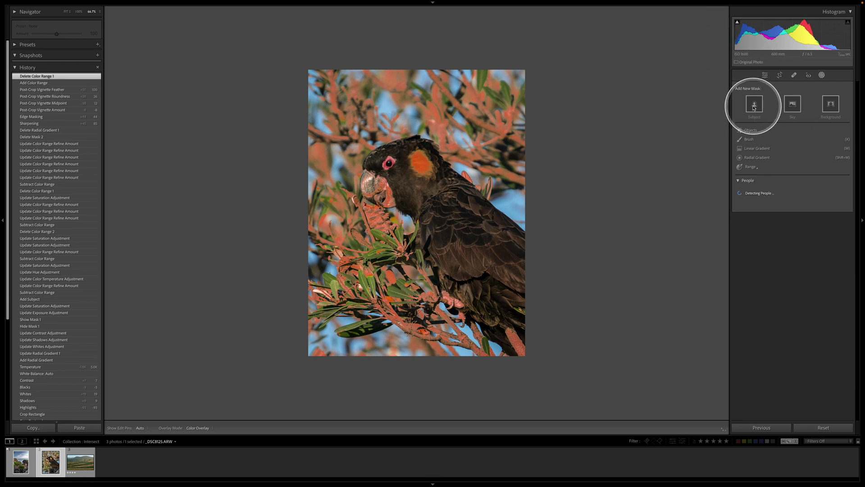
{"action": "left_click", "coordinate": [754, 105]}
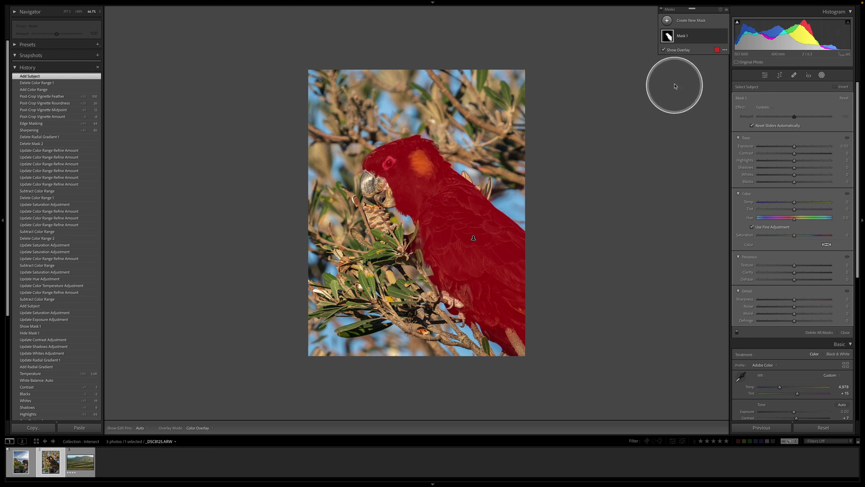
Intersect the Subject mask with a Color Range sampled from the cockatoo's yellow cheek patch
{"action": "left_click", "coordinate": [701, 44]}
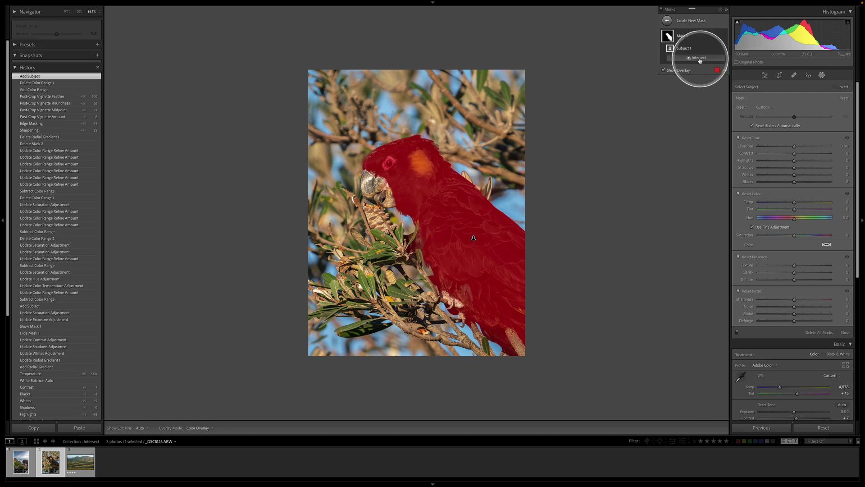
{"action": "left_click", "coordinate": [698, 59]}
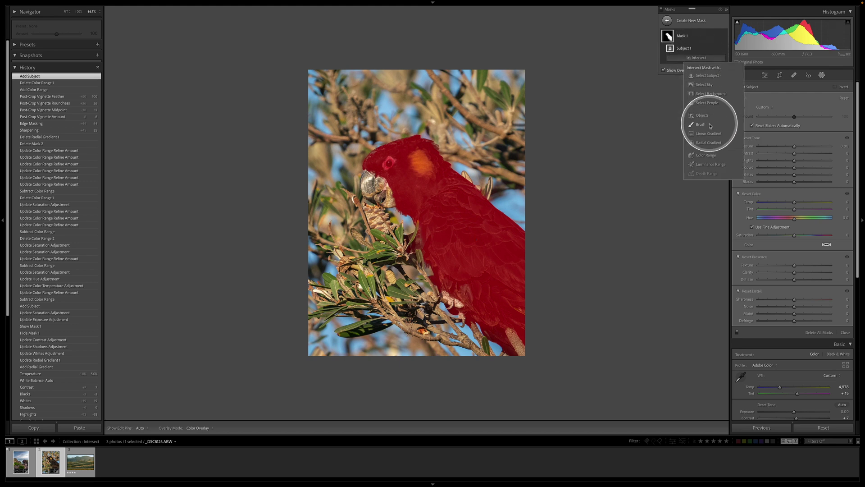
{"action": "left_click", "coordinate": [705, 156]}
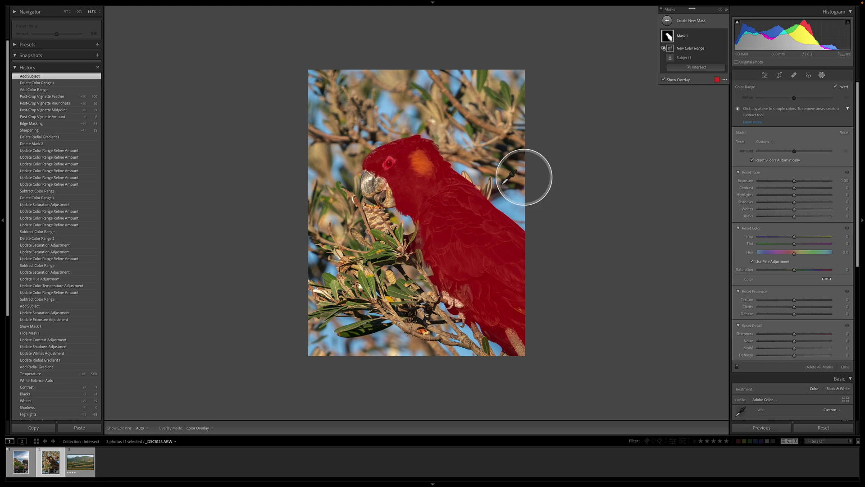
{"action": "left_click", "coordinate": [421, 165]}
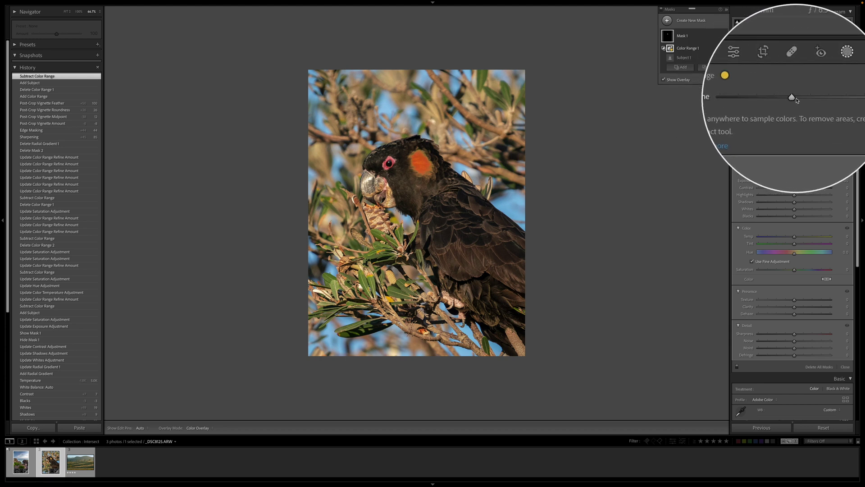
Set the colour range's Refine amount to about 72 and check the masked cheek patch up close
{"action": "left_click_drag", "start_coordinate": [803, 98], "coordinate": [811, 98]}
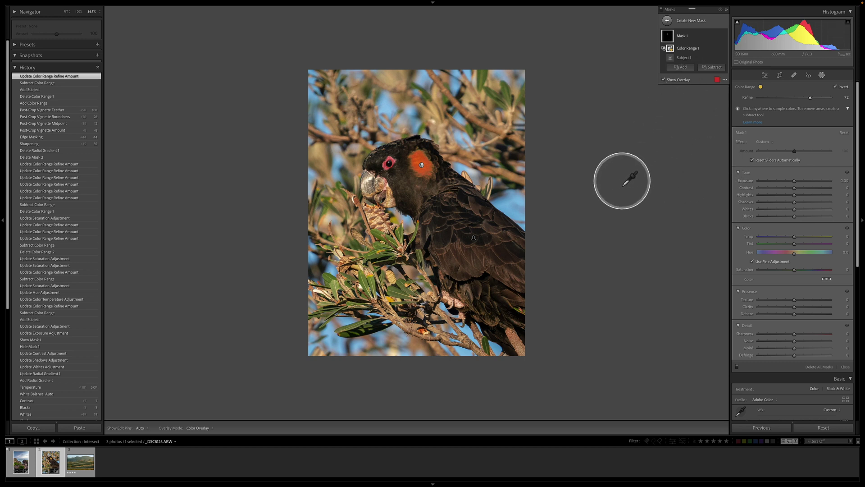
{"action": "key", "text": "space"}
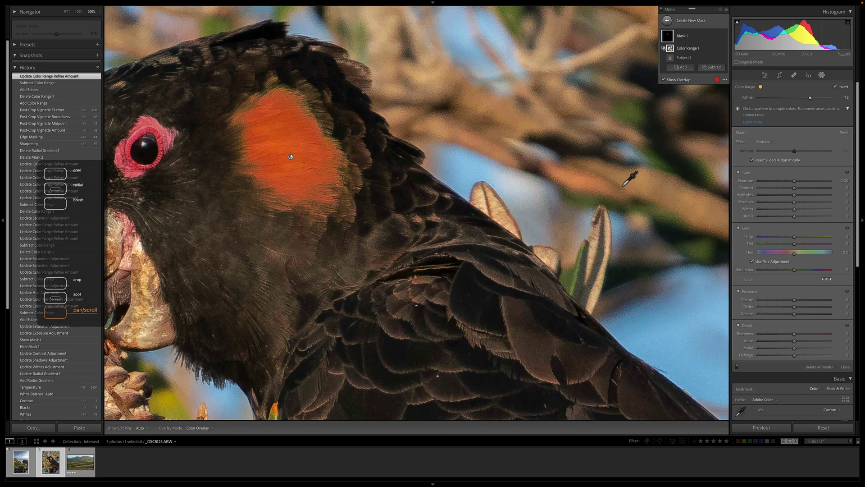
{"action": "key", "text": "space"}
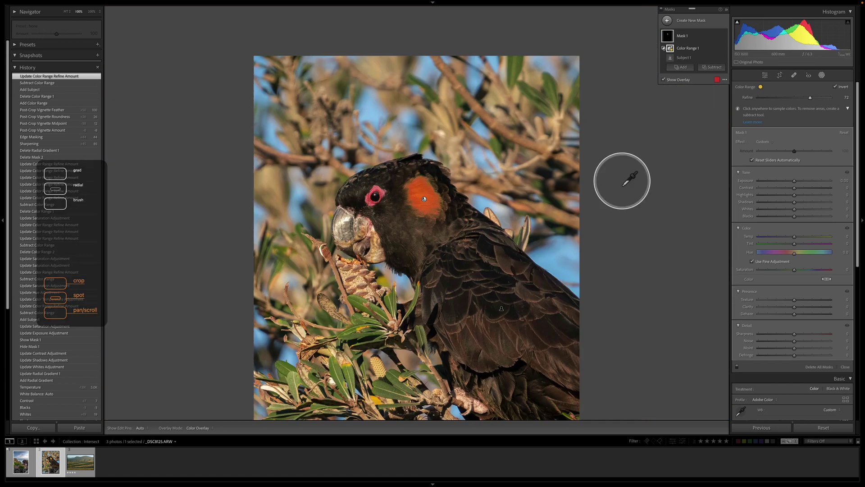
Set the masked cheek patch's saturation to 52 and exposure to about 0.49
{"action": "scroll", "coordinate": [792, 210], "scroll_direction": "down", "scroll_amount": 3}
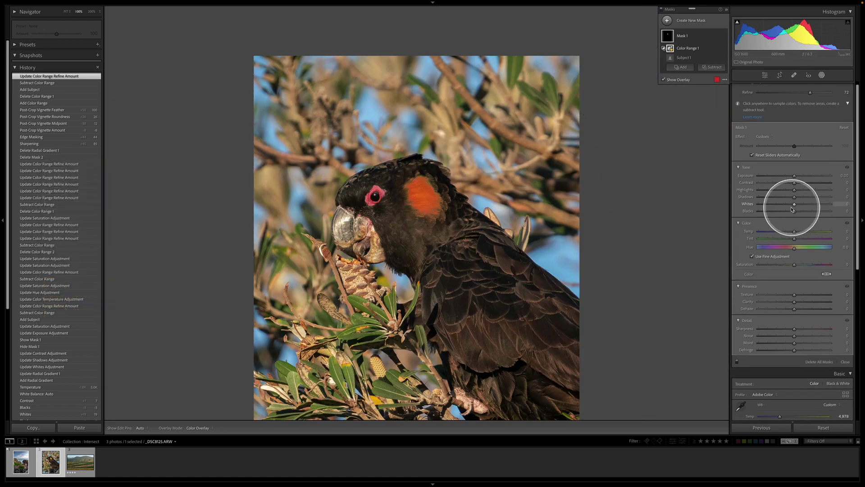
{"action": "scroll", "coordinate": [793, 211], "scroll_direction": "down", "scroll_amount": 1}
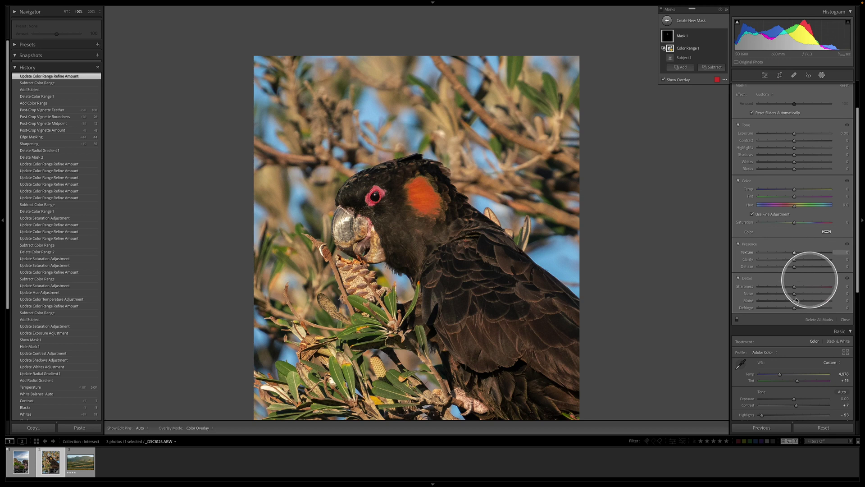
{"action": "left_click_drag", "start_coordinate": [796, 224], "coordinate": [800, 225]}
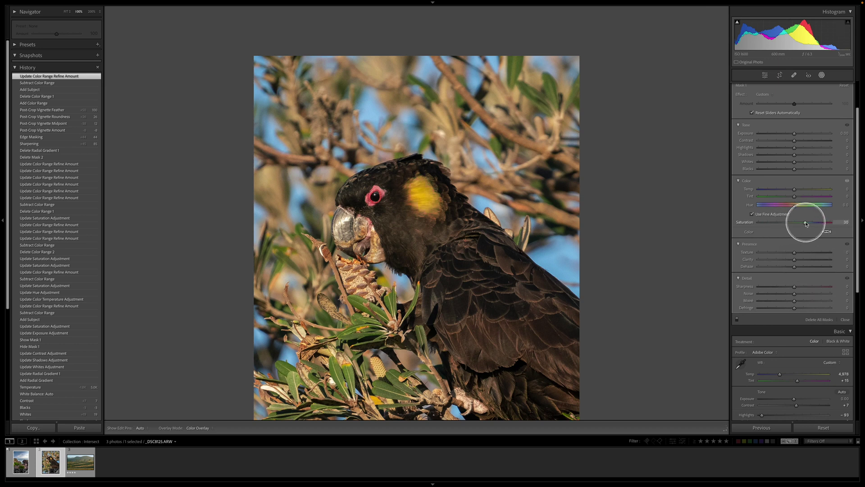
{"action": "left_click_drag", "start_coordinate": [813, 222], "coordinate": [813, 222]}
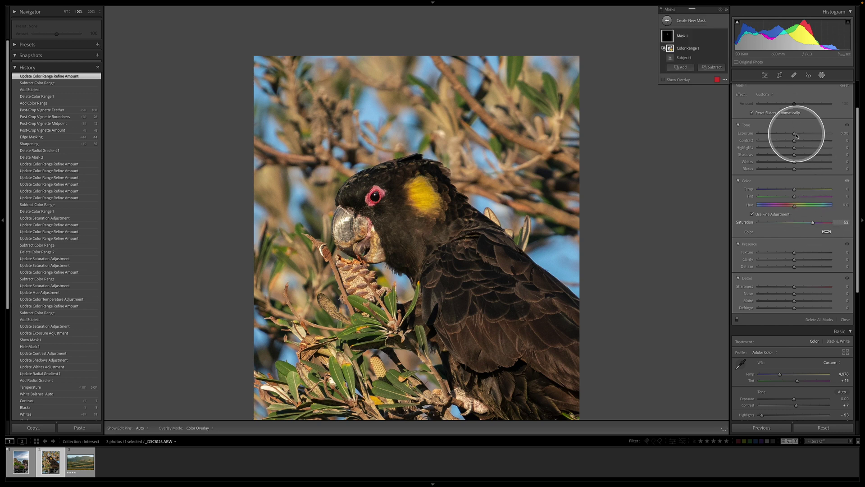
{"action": "left_click_drag", "start_coordinate": [793, 134], "coordinate": [796, 136]}
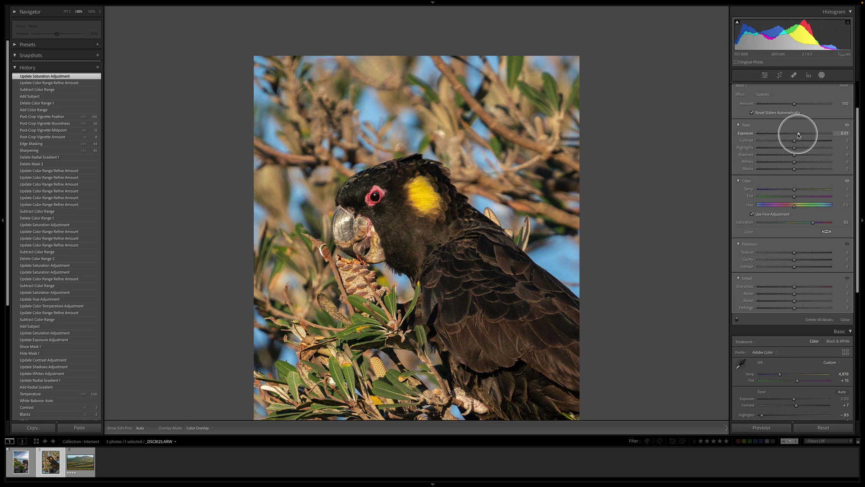
{"action": "left_click_drag", "start_coordinate": [799, 135], "coordinate": [798, 134]}
Toggle the cockatoo's Mask 1 off and on to compare the cheek patch with and without the adjustments
{"action": "mouse_move", "coordinate": [722, 38]}
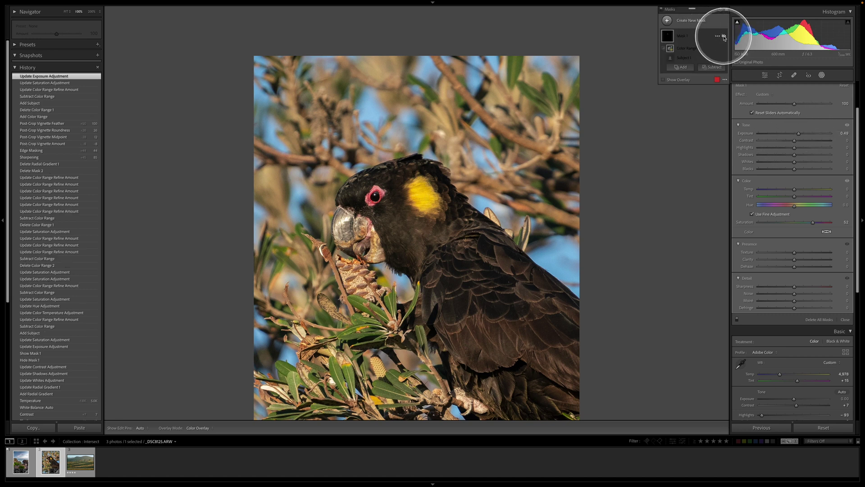
{"action": "left_click", "coordinate": [724, 37]}
{"action": "left_click", "coordinate": [724, 37]}
{"action": "left_click", "coordinate": [724, 37]}
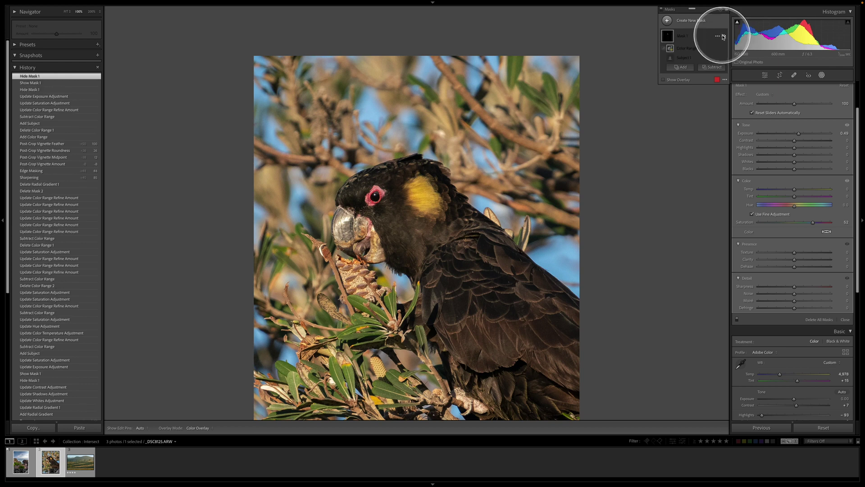
{"action": "left_click", "coordinate": [724, 38]}
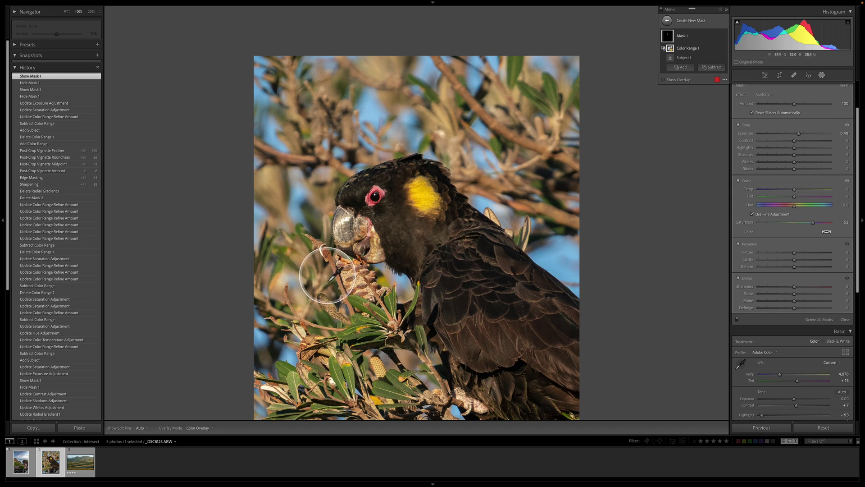
Switch to the rolling hills landscape photo and show the whole frame with space around it for masking
{"action": "left_click", "coordinate": [83, 465]}
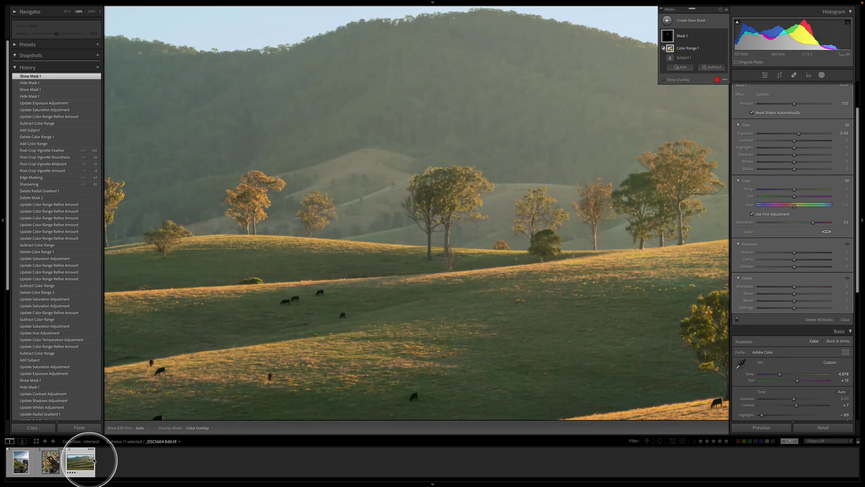
{"action": "key", "text": "ctrl+minus"}
{"action": "key", "text": "ctrl+minus"}
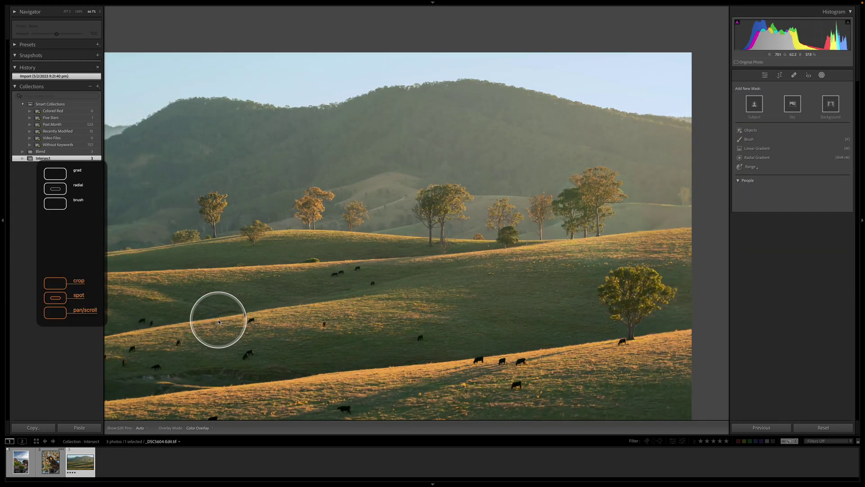
{"action": "key", "text": "ctrl+plus"}
{"action": "key", "text": "k"}
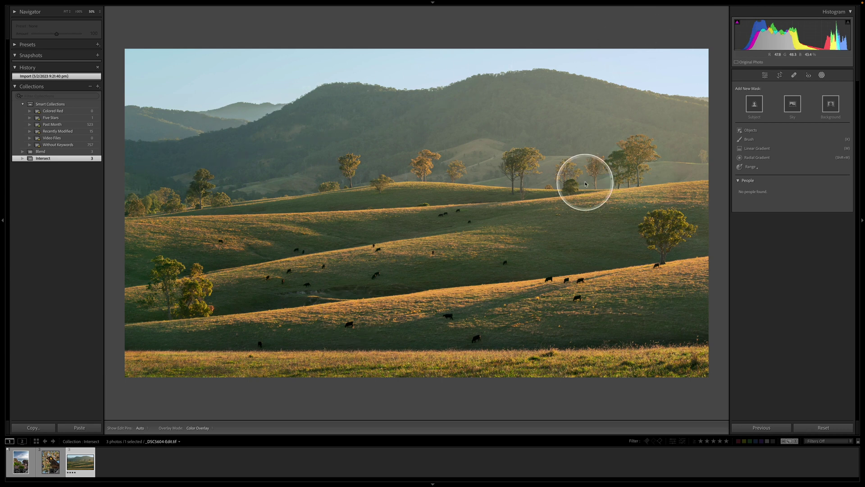
{"action": "key", "text": "ctrl+minus"}
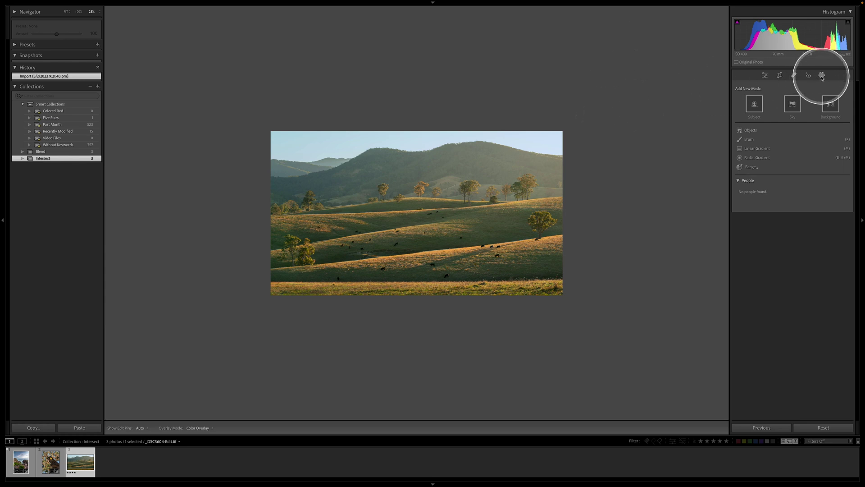
Add a large tilted Radial Gradient mask centred near the landscape's upper-right corner, sweeping down across the hills towards the lower-left trees
{"action": "left_click", "coordinate": [756, 157]}
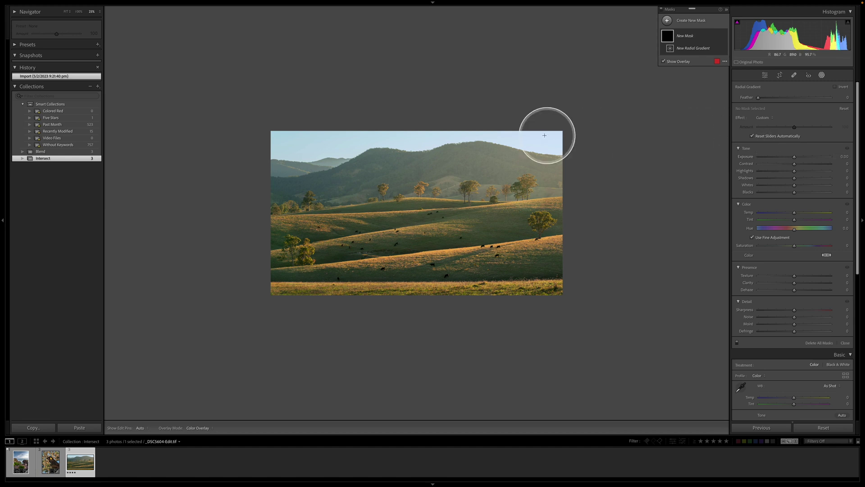
{"action": "left_click_drag", "start_coordinate": [517, 165], "coordinate": [689, 204]}
{"action": "left_click_drag", "start_coordinate": [701, 156], "coordinate": [678, 96]}
{"action": "left_click_drag", "start_coordinate": [543, 209], "coordinate": [578, 229]}
{"action": "left_click_drag", "start_coordinate": [677, 100], "coordinate": [726, 88]}
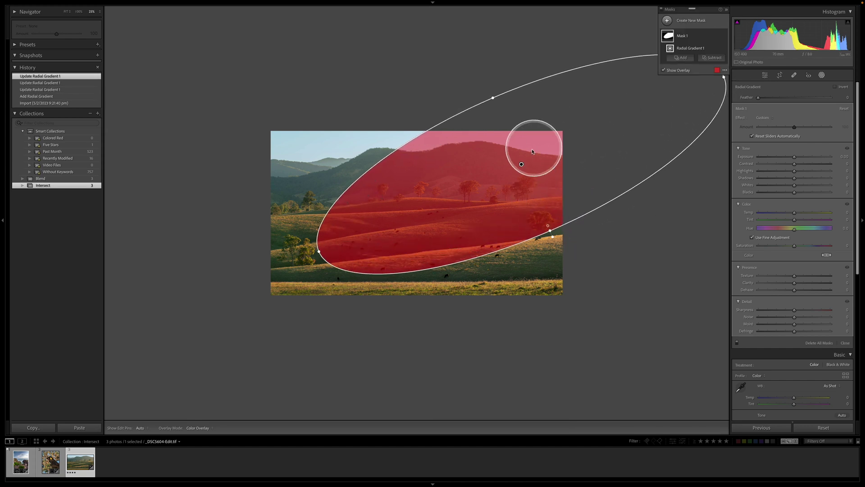
{"action": "left_click_drag", "start_coordinate": [494, 96], "coordinate": [489, 91]}
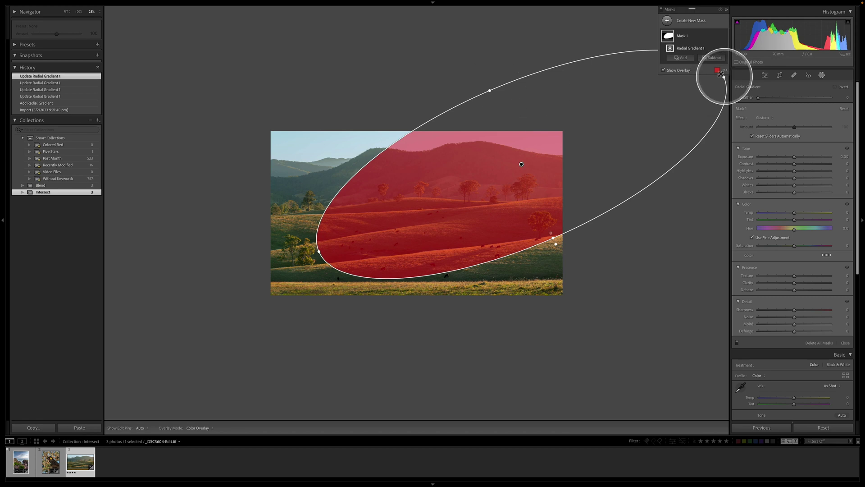
{"action": "mouse_move", "coordinate": [315, 255]}
{"action": "left_mouse_down"}
{"action": "mouse_move", "coordinate": [300, 251]}
{"action": "mouse_move", "coordinate": [313, 252]}
{"action": "left_mouse_up"}
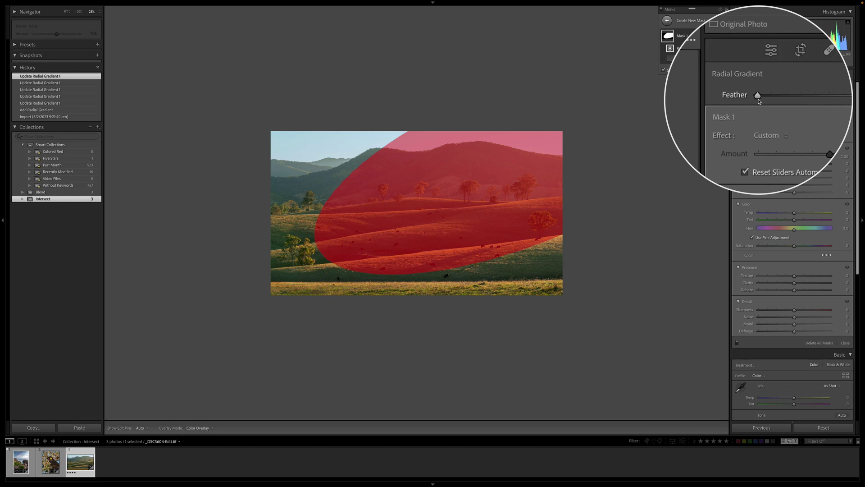
Set the radial gradient's Feather to 100 and extend the ellipse to reach the trees at the photo's lower left
{"action": "left_click", "coordinate": [775, 99]}
{"action": "left_click_drag", "start_coordinate": [775, 98], "coordinate": [831, 97]}
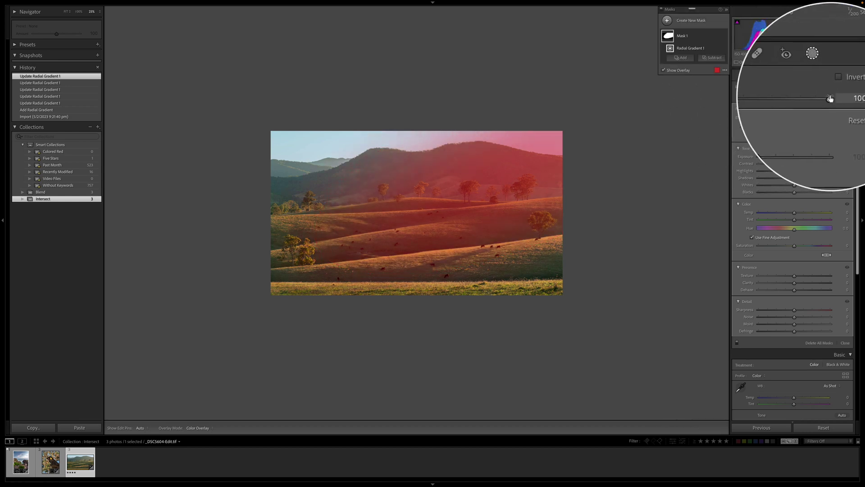
{"action": "left_click_drag", "start_coordinate": [317, 248], "coordinate": [290, 255]}
{"action": "left_click_drag", "start_coordinate": [551, 242], "coordinate": [555, 248]}
{"action": "left_click", "coordinate": [521, 166]}
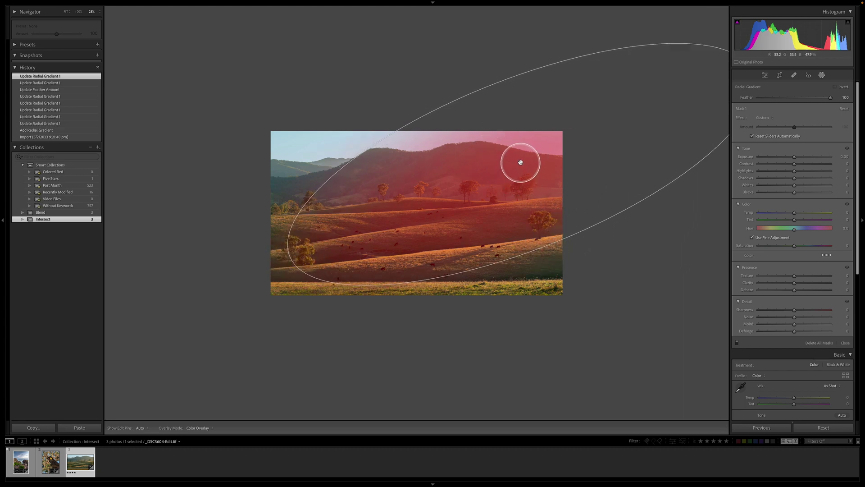
{"action": "left_click", "coordinate": [520, 162]}
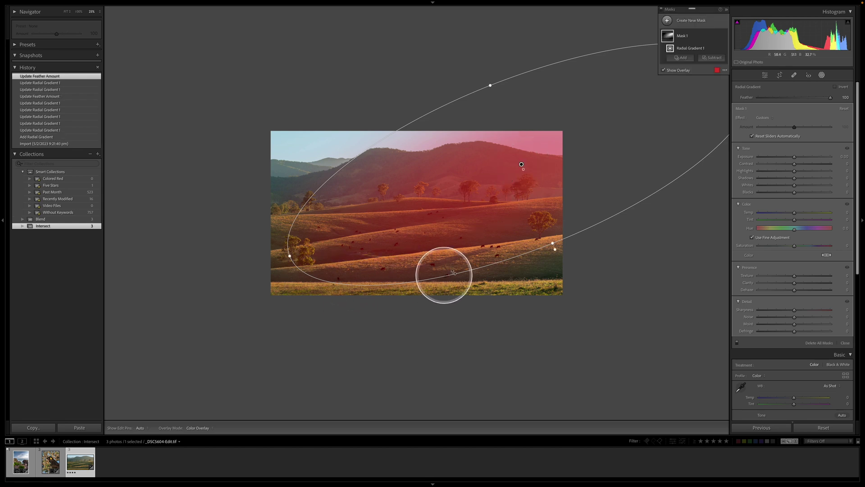
{"action": "left_click_drag", "start_coordinate": [553, 243], "coordinate": [552, 241]}
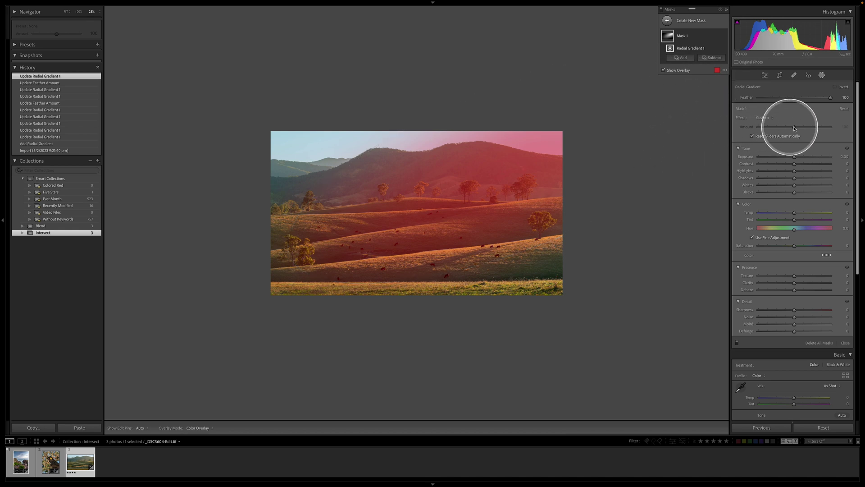
Brighten and warm the radial gradient area with exposure 0.39, temperature about 8 and tint about 3
{"action": "left_click_drag", "start_coordinate": [795, 159], "coordinate": [797, 158]}
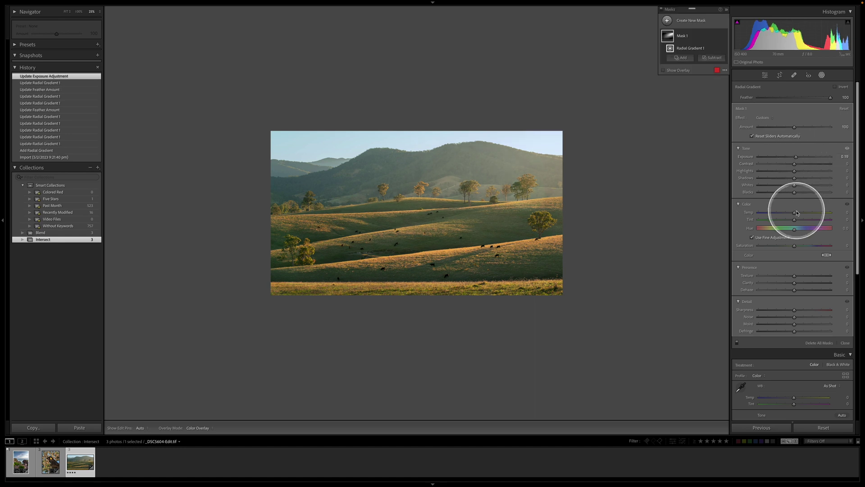
{"action": "left_click_drag", "start_coordinate": [793, 212], "coordinate": [795, 220]}
{"action": "left_click_drag", "start_coordinate": [796, 157], "coordinate": [797, 159]}
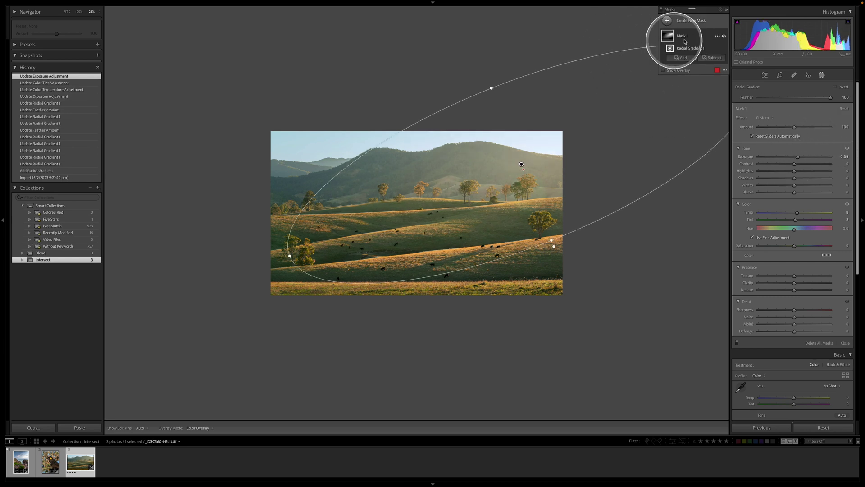
Hide and show the landscape's radial gradient mask repeatedly to compare the light effect before and after
{"action": "left_click", "coordinate": [724, 37]}
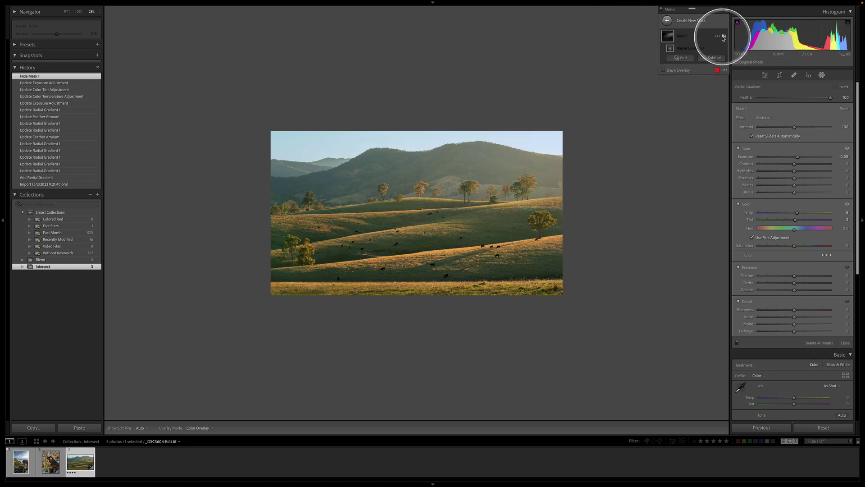
{"action": "left_click", "coordinate": [723, 37]}
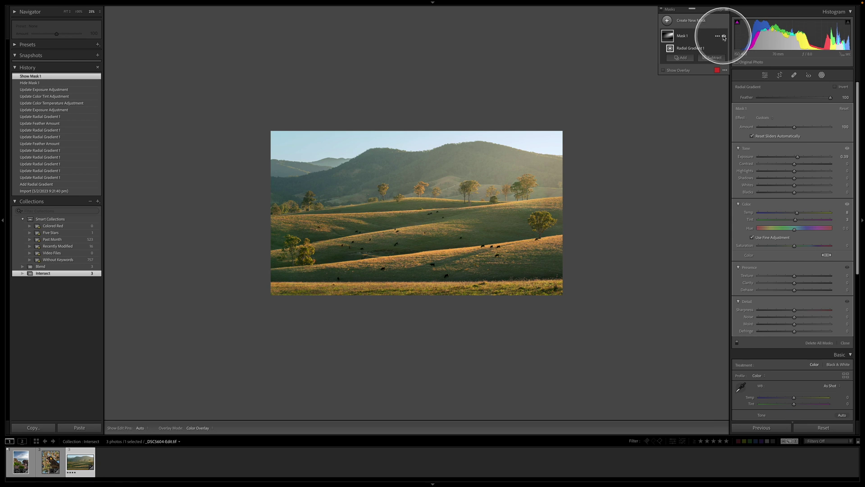
{"action": "left_click", "coordinate": [724, 37]}
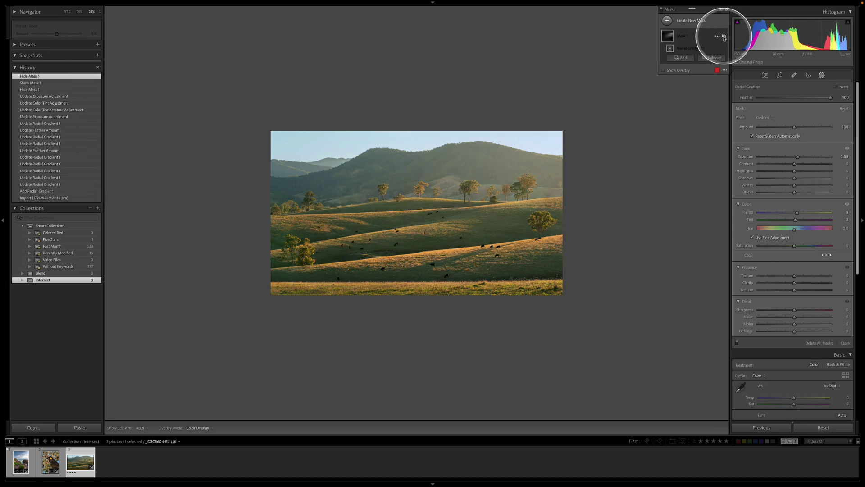
{"action": "left_click", "coordinate": [724, 37]}
{"action": "left_click", "coordinate": [724, 36]}
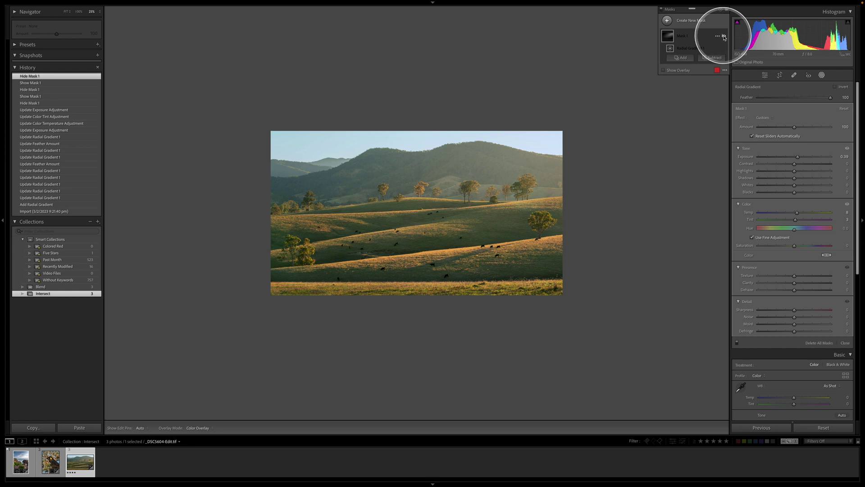
{"action": "left_click", "coordinate": [724, 36]}
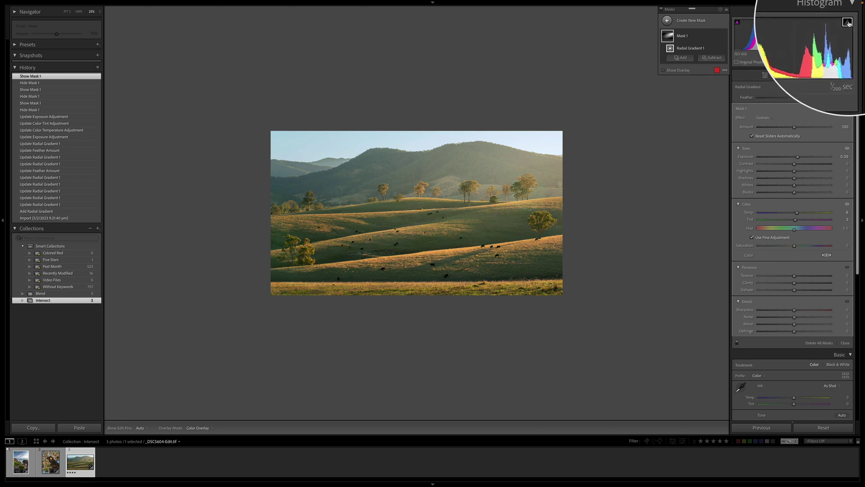
Fine-tune the radial gradient mask's exposure to 0.38 and recheck the effect with the mask hidden and shown
{"action": "left_click", "coordinate": [798, 158]}
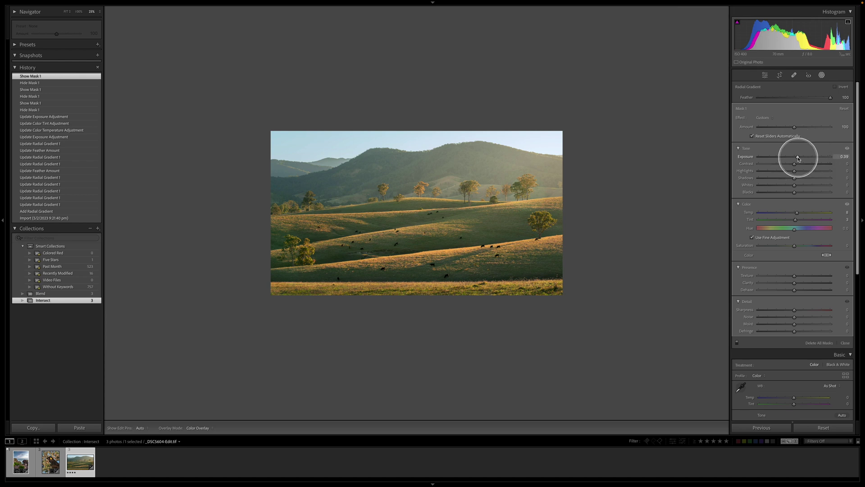
{"action": "left_click_drag", "start_coordinate": [800, 159], "coordinate": [797, 158]}
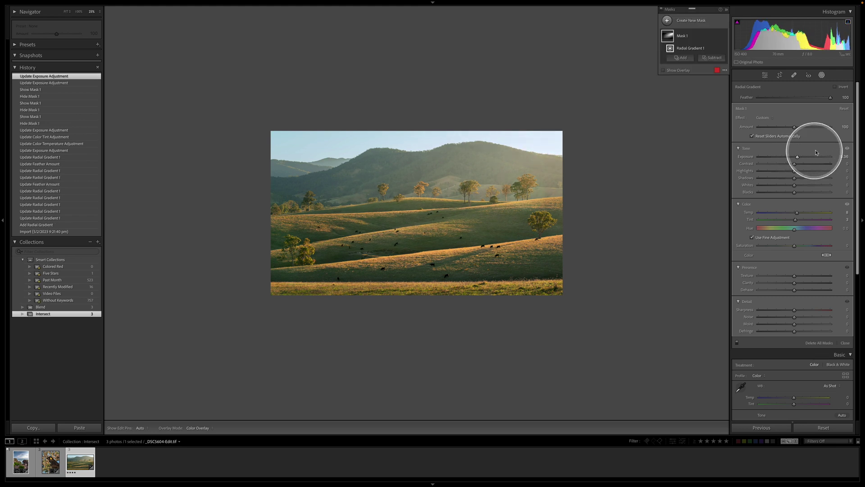
{"action": "left_click", "coordinate": [723, 37]}
{"action": "left_click", "coordinate": [723, 37]}
Intersect the landscape's radial gradient mask with a luminance range
{"action": "mouse_move", "coordinate": [667, 51]}
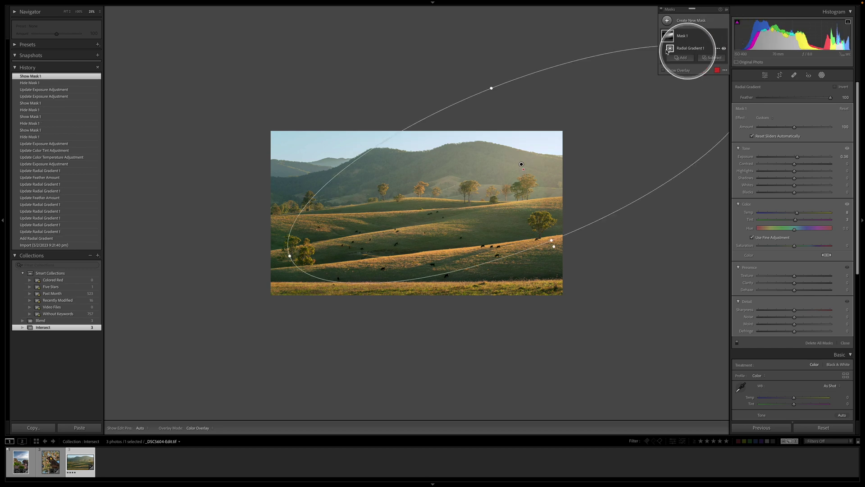
{"action": "key", "text": "ctrl+equal"}
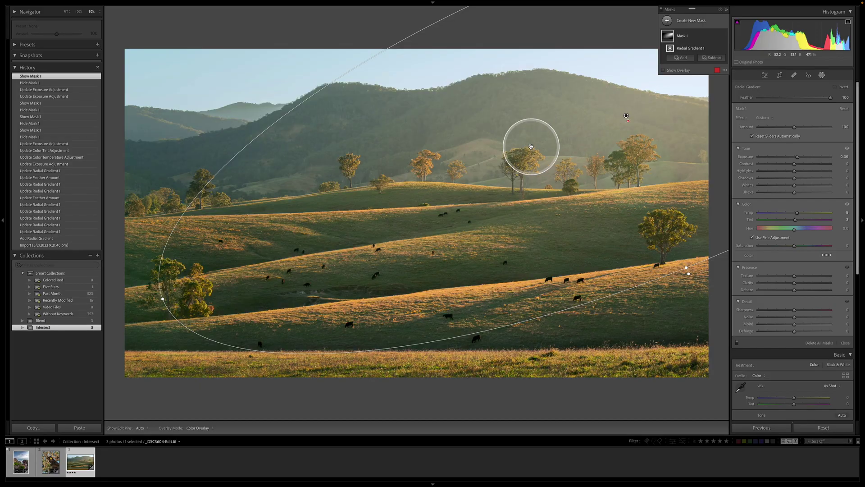
{"action": "key", "text": "ctrl+minus"}
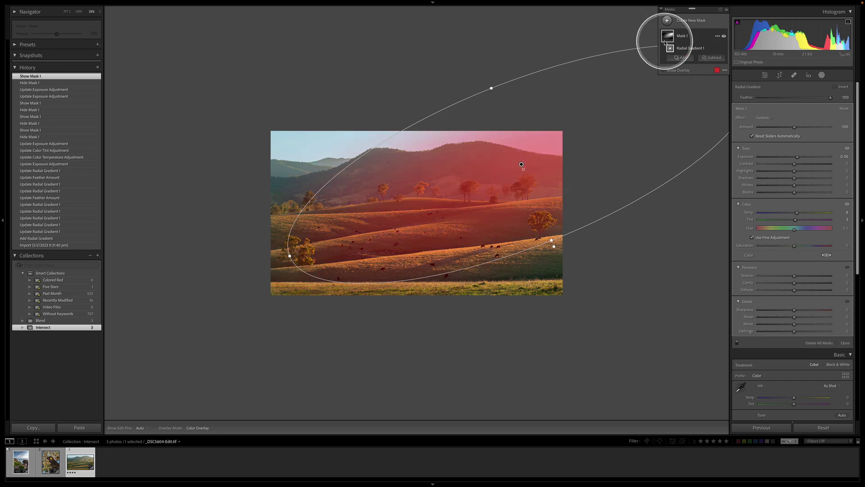
{"action": "key", "text": "ctrl+equal"}
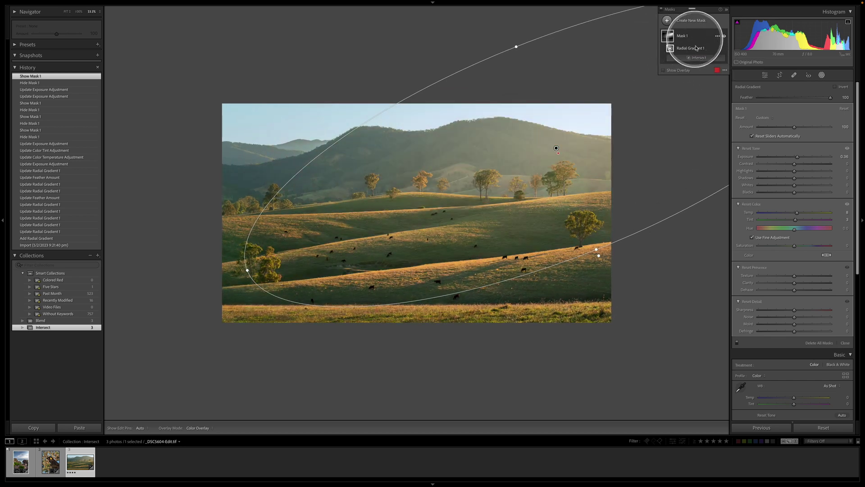
{"action": "left_click", "coordinate": [691, 58]}
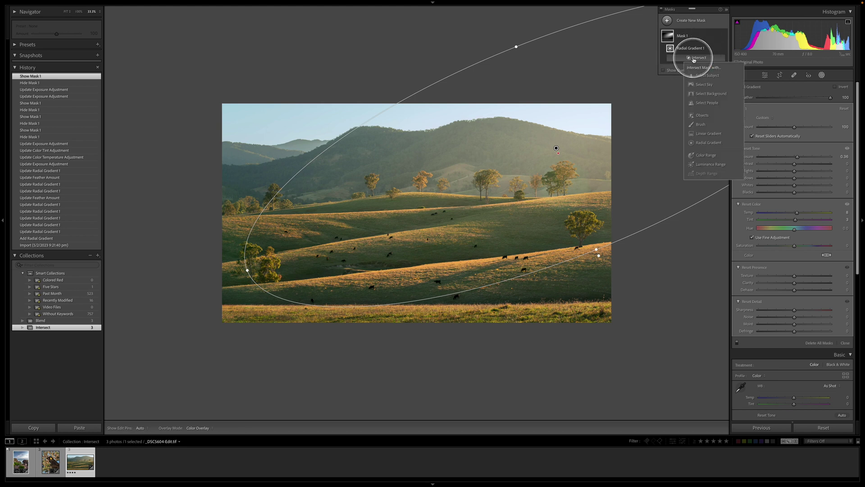
{"action": "left_click", "coordinate": [710, 163]}
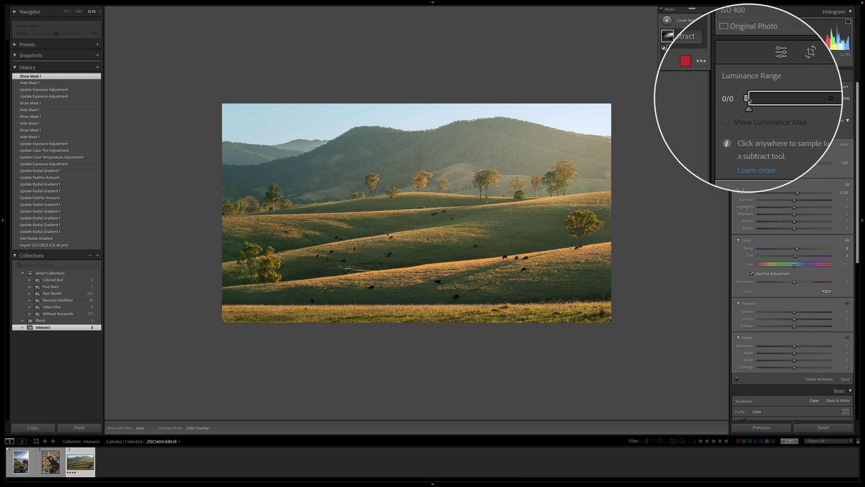
Raise the luminance range's lower limits to 24/56 with the upper limits at 100/100, and show the mask overlay
{"action": "left_click_drag", "start_coordinate": [747, 99], "coordinate": [778, 100]}
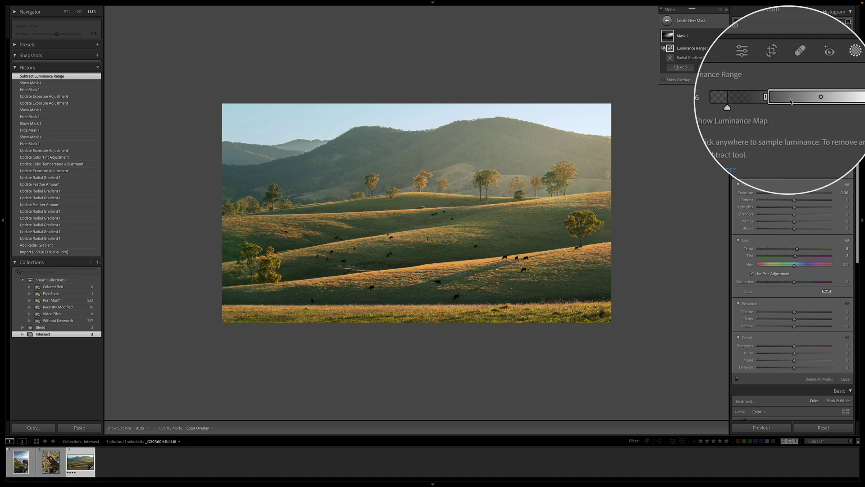
{"action": "left_click_drag", "start_coordinate": [757, 105], "coordinate": [759, 112]}
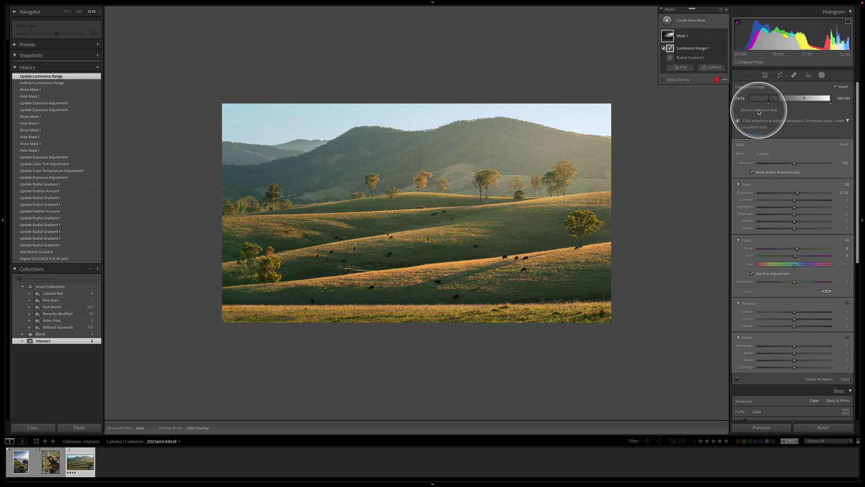
{"action": "left_click", "coordinate": [664, 80]}
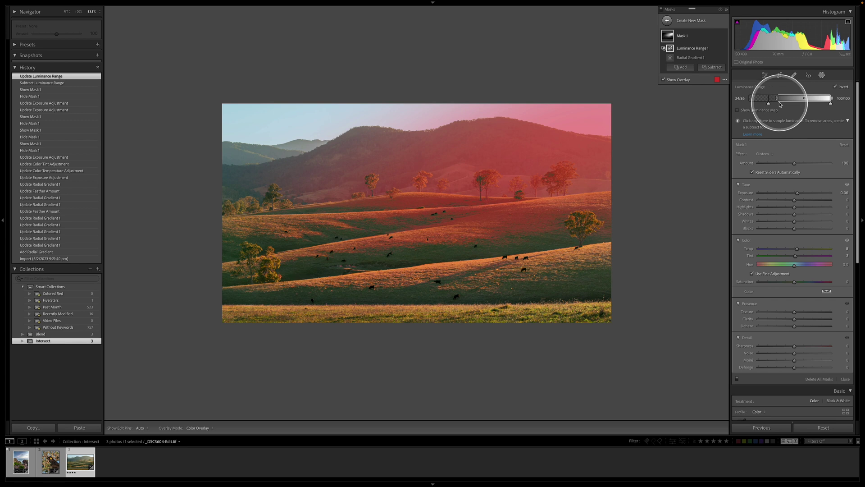
Refine the luminance range's lower limits to about 33/70 so the mask favours the brighter parts of the hills
{"action": "left_click_drag", "start_coordinate": [777, 101], "coordinate": [781, 100]}
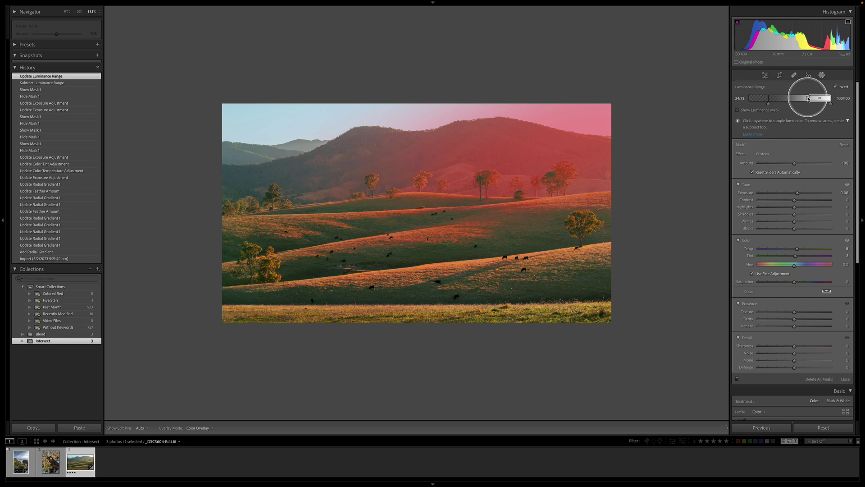
{"action": "left_click_drag", "start_coordinate": [812, 99], "coordinate": [802, 100]}
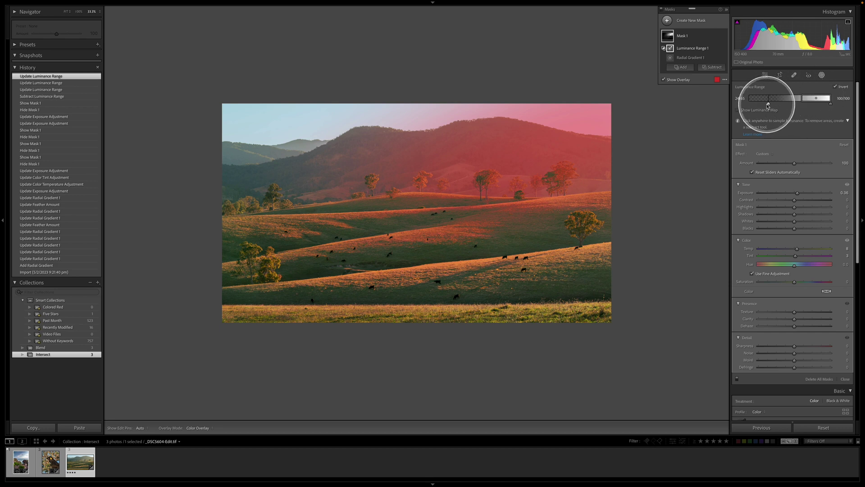
{"action": "left_click_drag", "start_coordinate": [769, 105], "coordinate": [783, 104]}
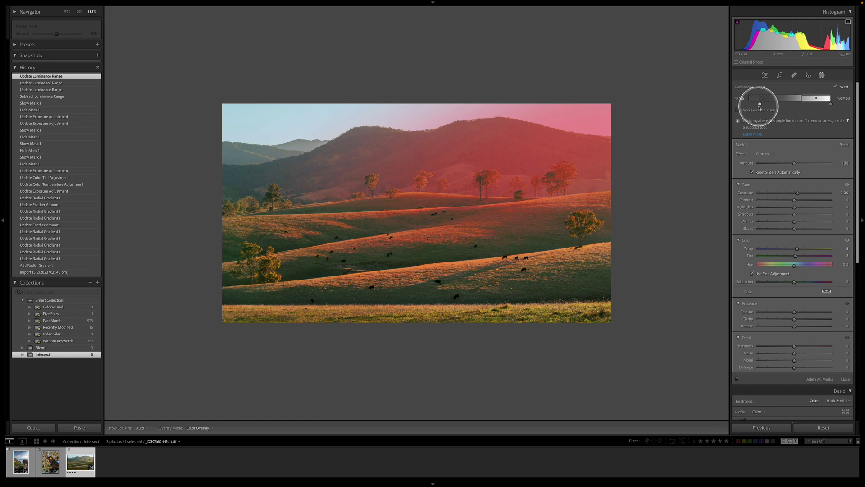
{"action": "left_click_drag", "start_coordinate": [760, 105], "coordinate": [785, 105]}
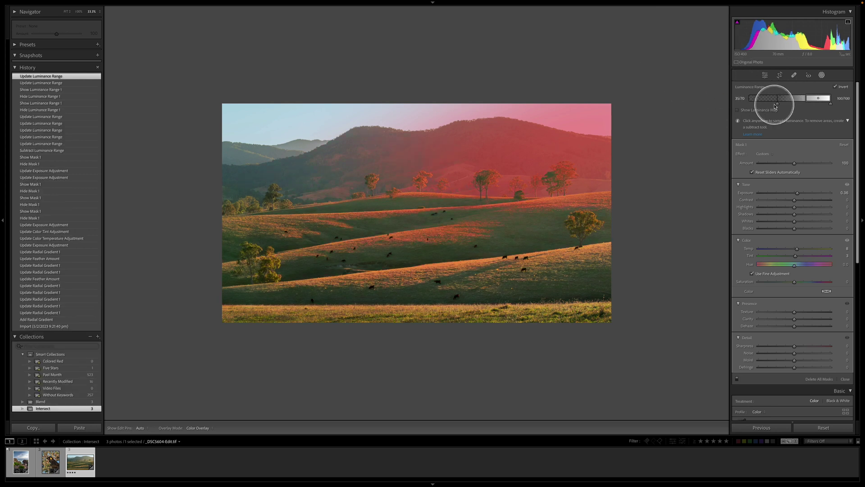
{"action": "left_click_drag", "start_coordinate": [767, 104], "coordinate": [768, 104]}
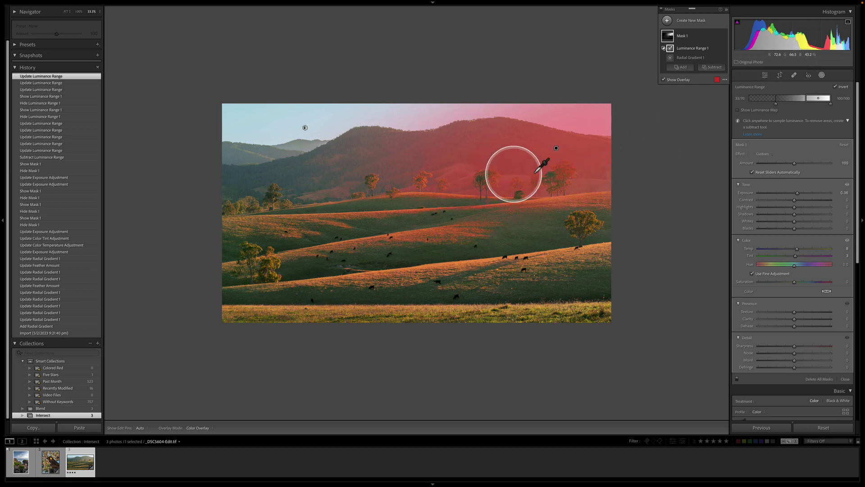
Hide the mask overlay, inspect the light on the trees and hills up close, and collapse the mask list
{"action": "left_click", "coordinate": [663, 79]}
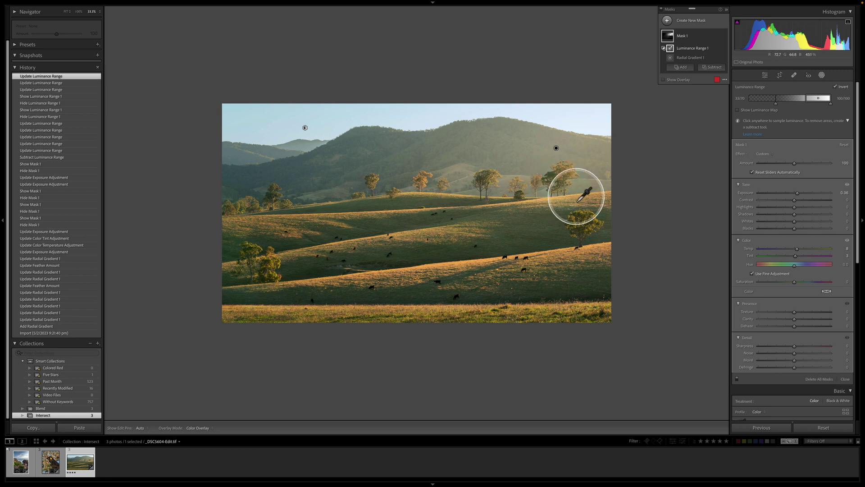
{"action": "key", "text": "ctrl+equal"}
{"action": "key", "text": "ctrl+equal"}
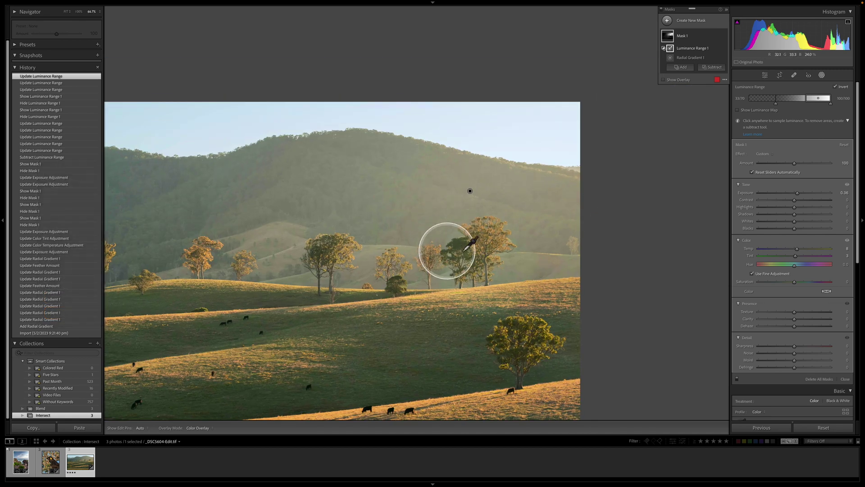
{"action": "key", "text": "ctrl+minus"}
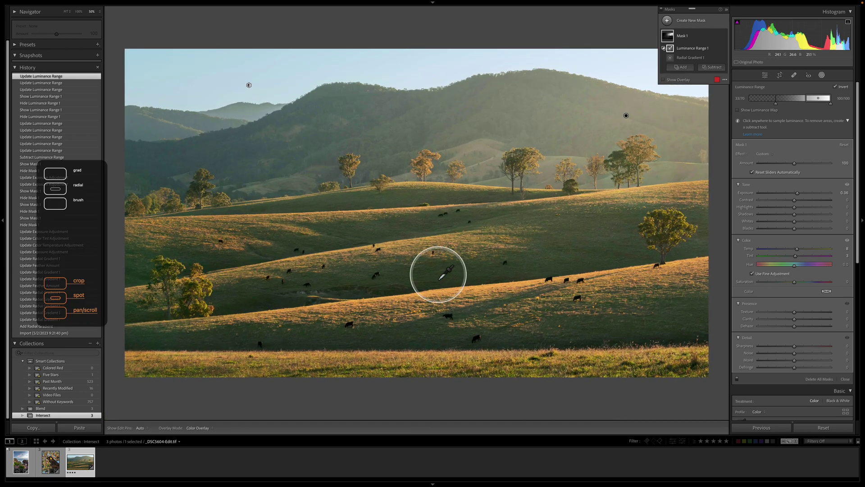
{"action": "left_click", "coordinate": [726, 12]}
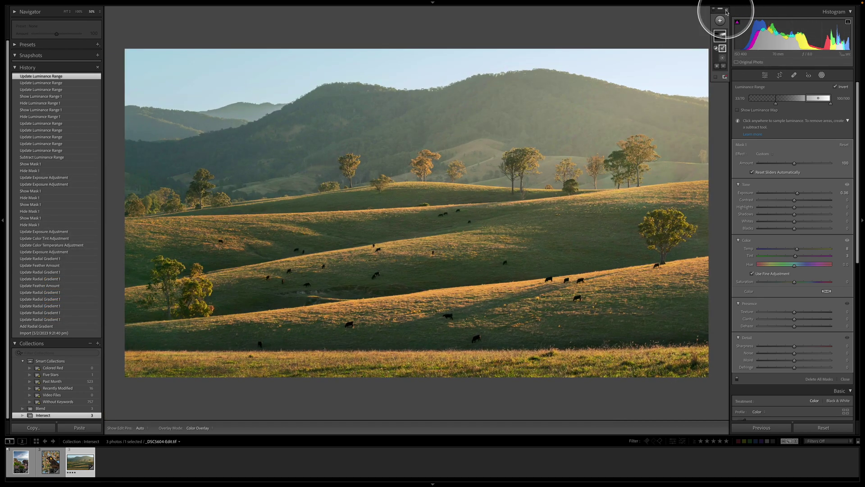